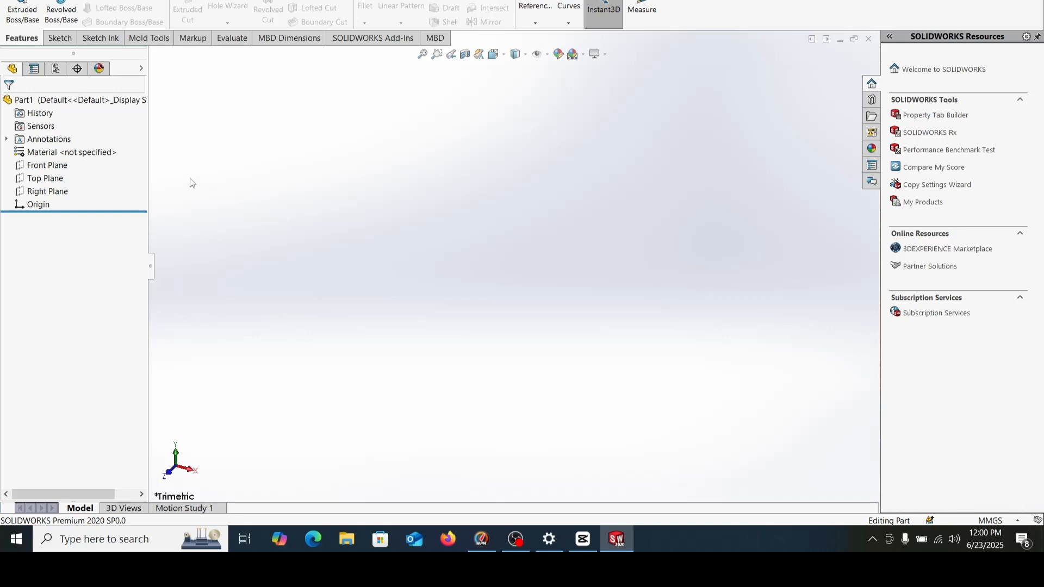
- Sketch a 12-sided polygon on the Top Plane, centred on the origin, with an inscribed circle about 75 mm in diameter
click(49, 179)
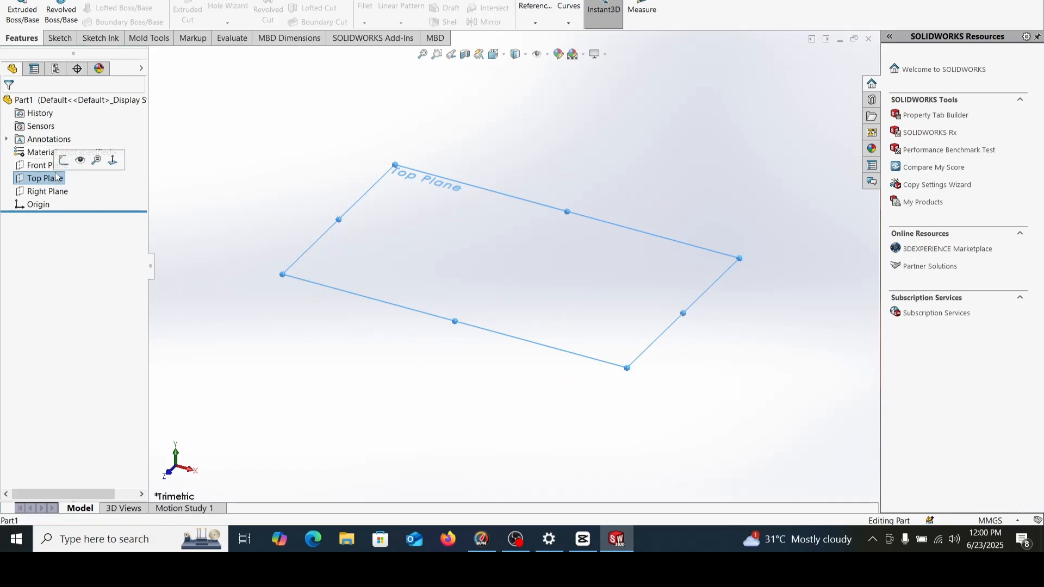
click(63, 166)
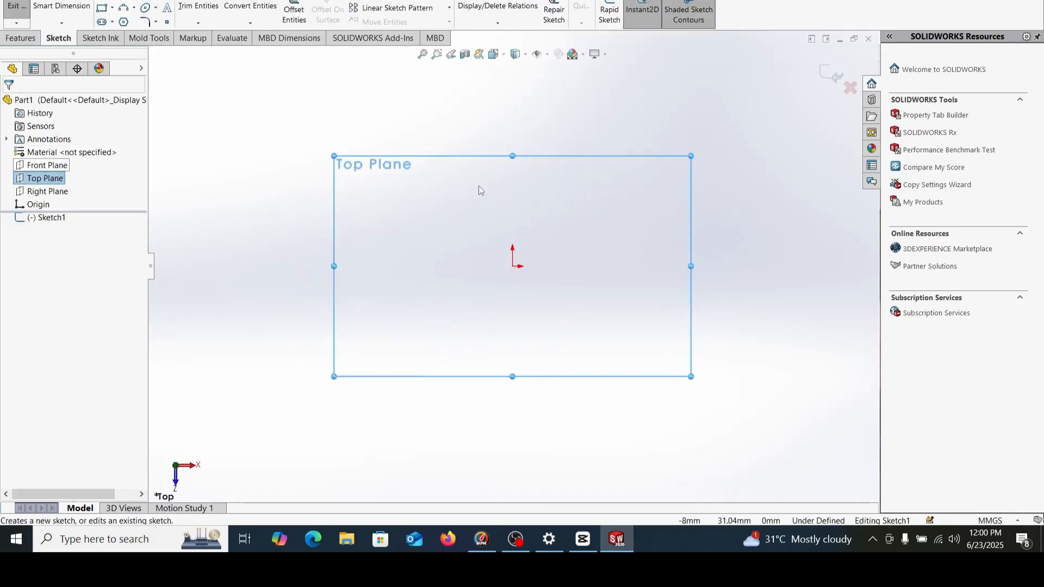
click(123, 22)
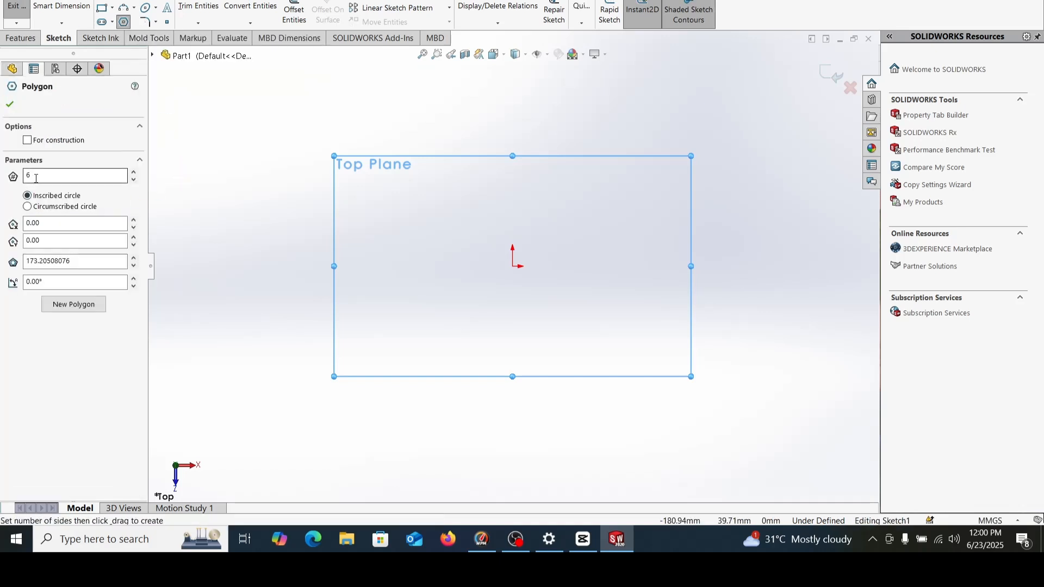
double_click(40, 177)
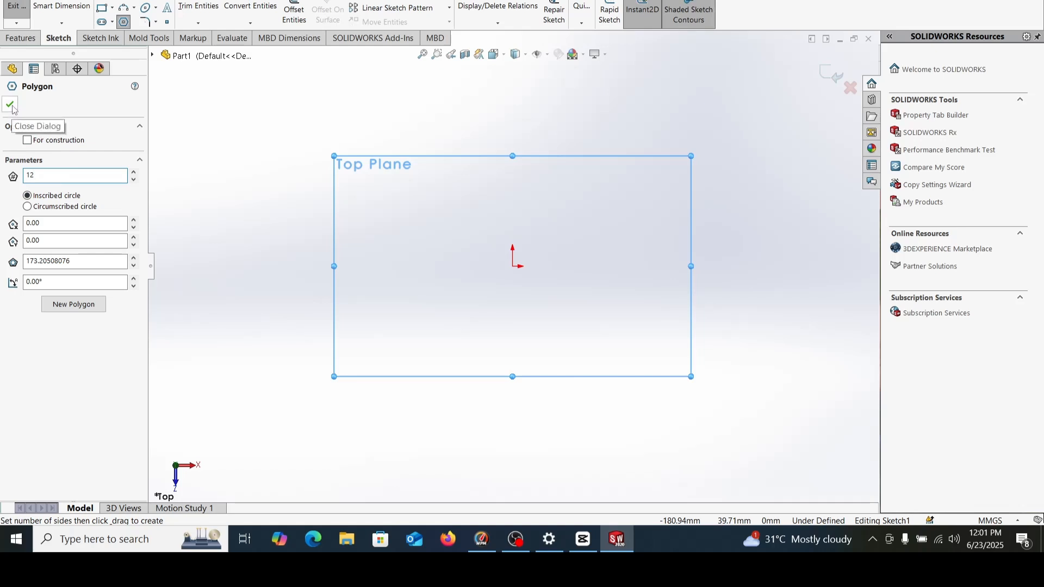
click(514, 266)
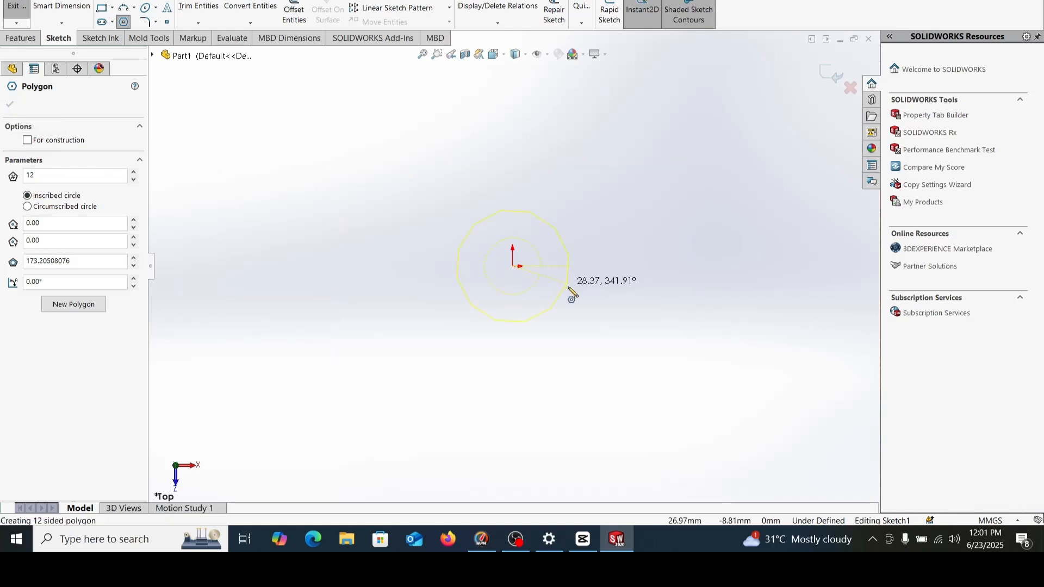
click(582, 301)
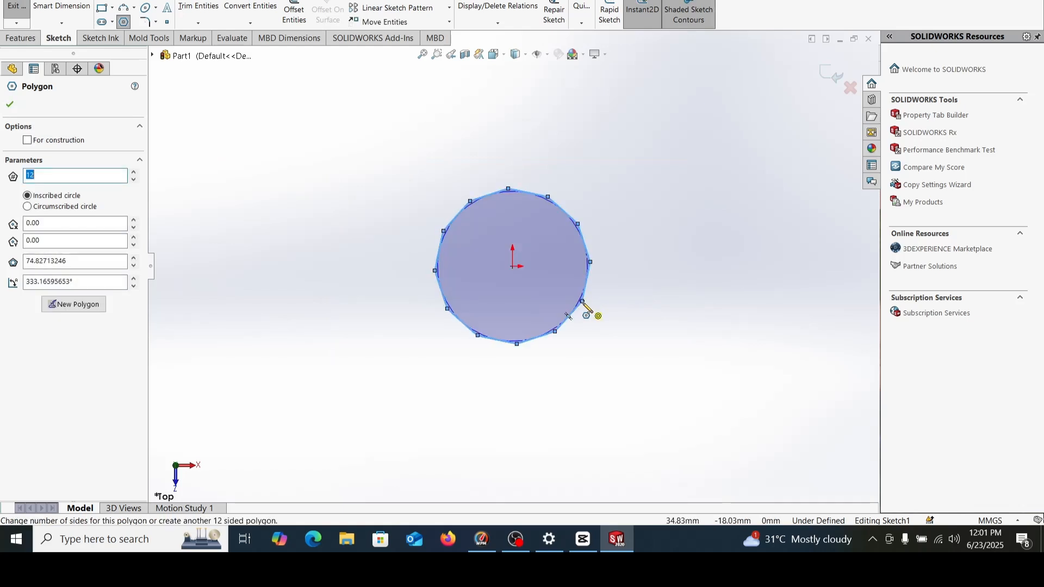
click(9, 105)
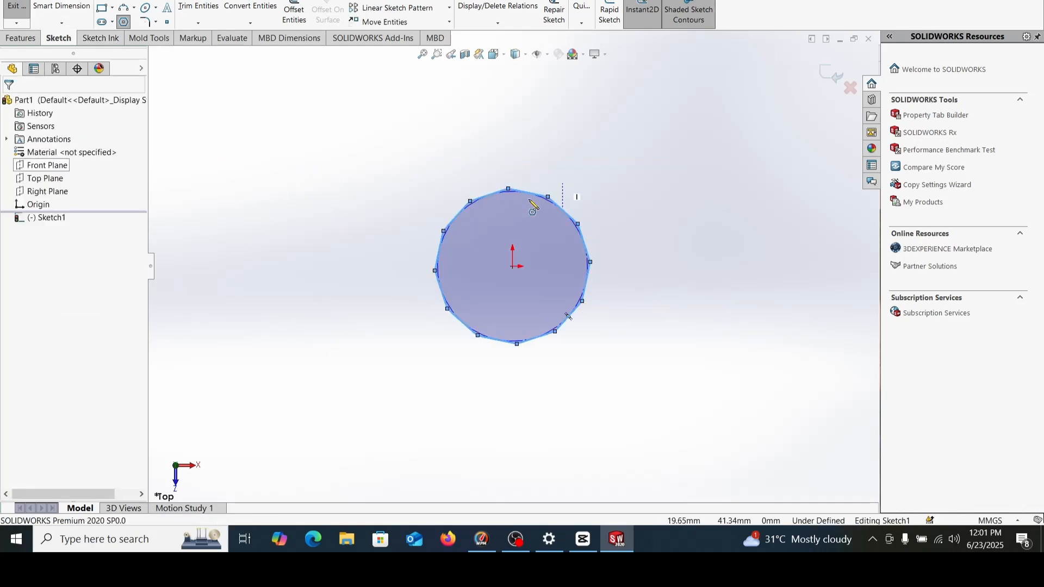
- Dimension the polygon's inscribed circle to a diameter of 10 mm
click(61, 10)
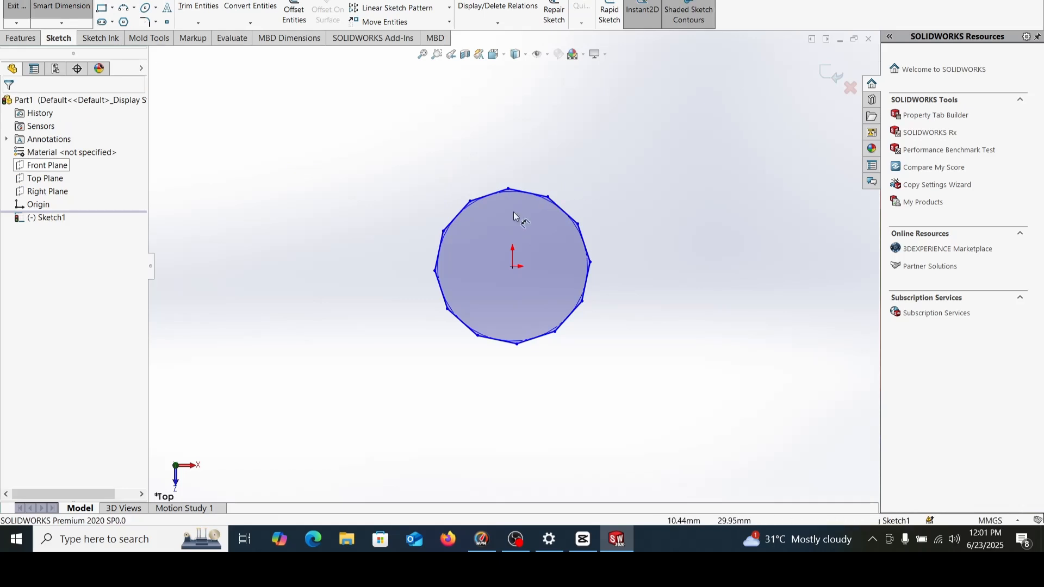
click(508, 191)
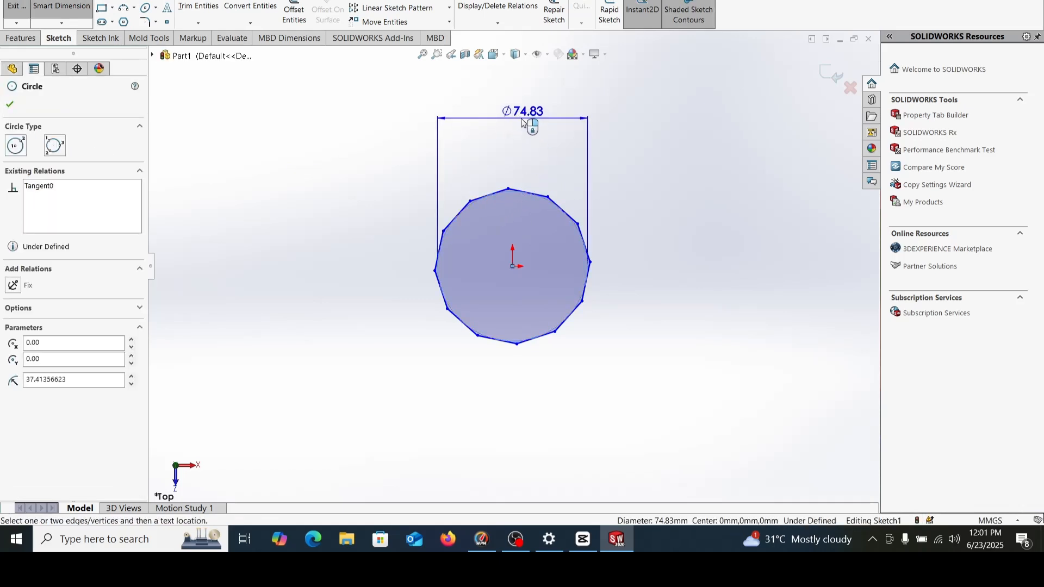
click(505, 117)
text(1)
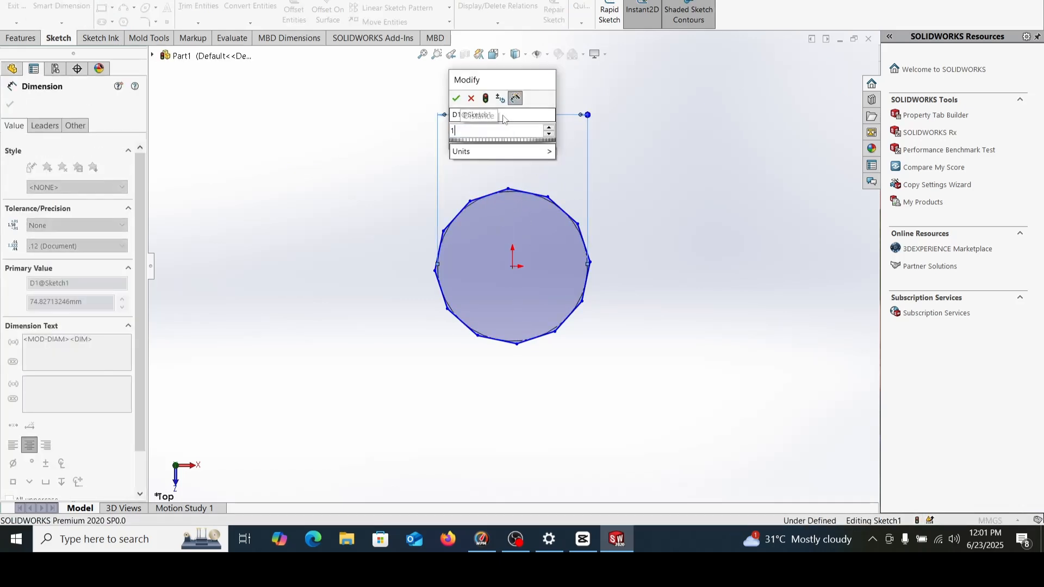
text(0)
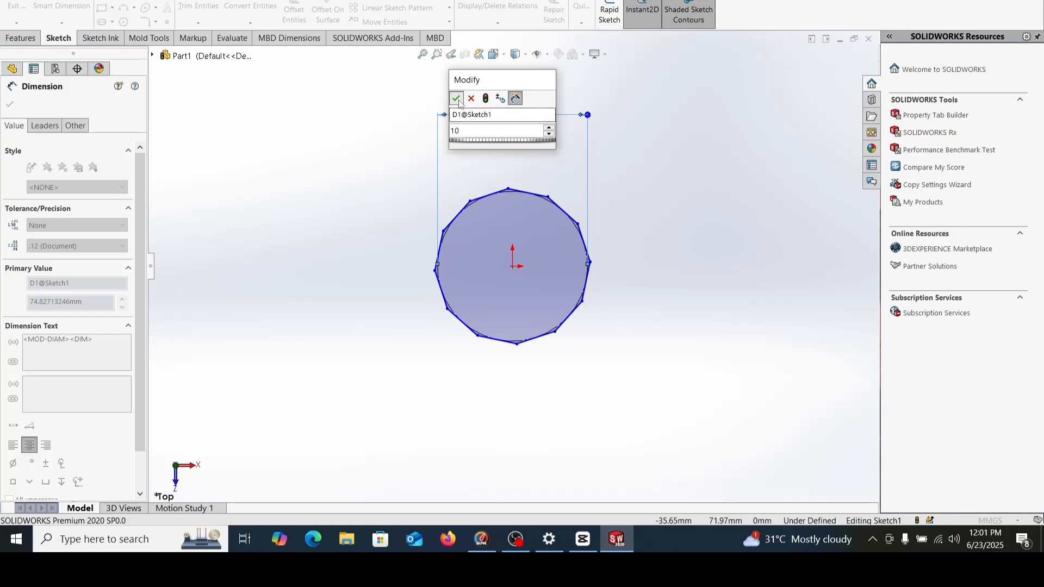
click(457, 98)
click(10, 105)
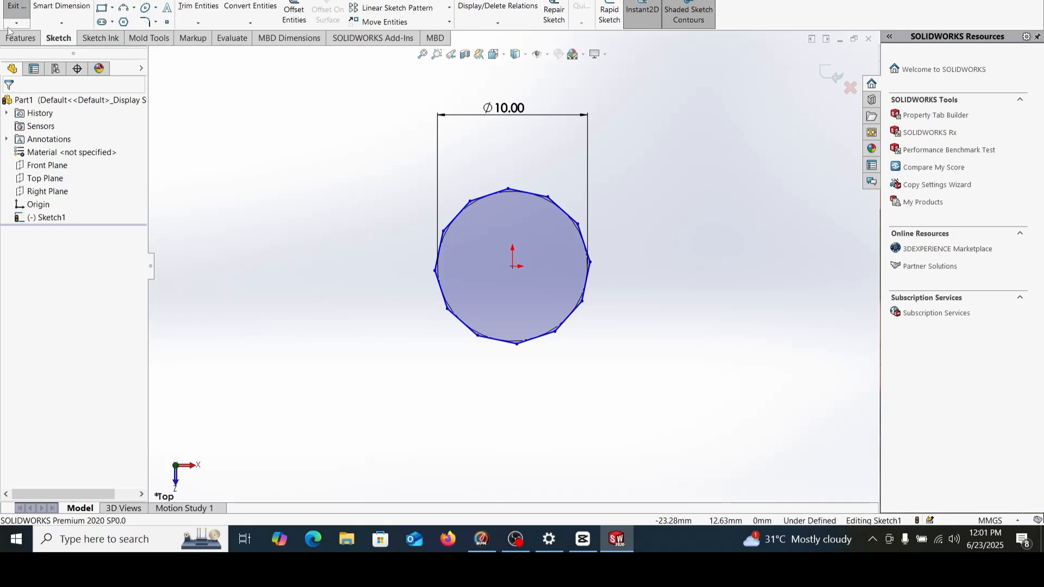
- Extrude the polygon 10 mm blind in the reversed, downward direction with a 45° inward draft
click(28, 43)
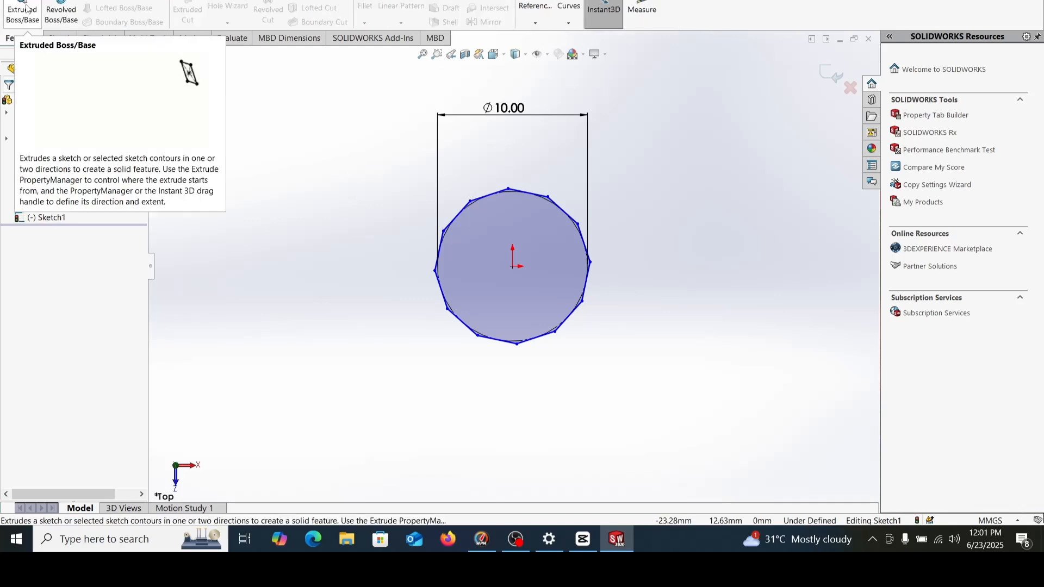
click(20, 18)
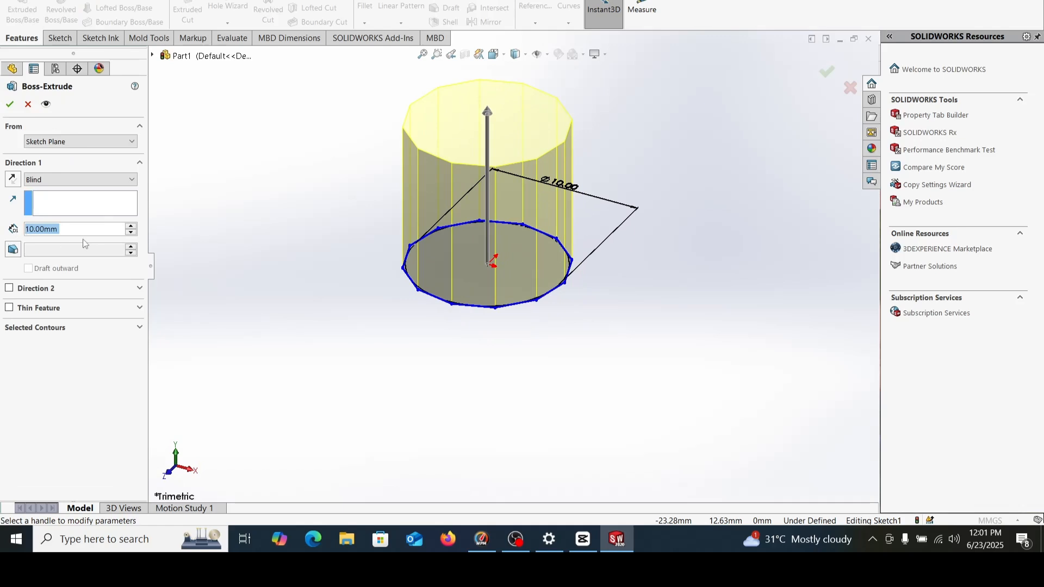
click(12, 182)
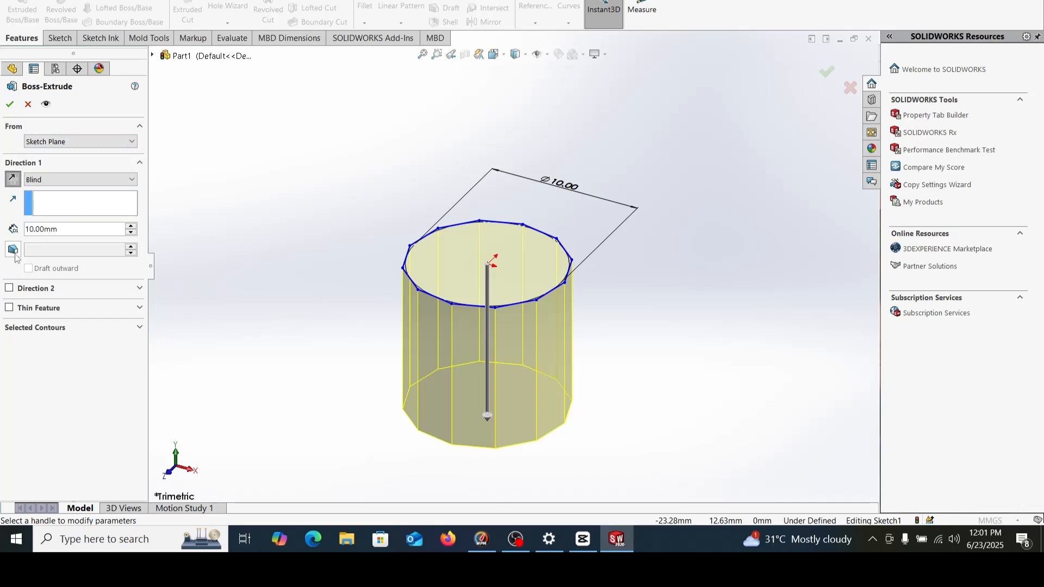
click(14, 251)
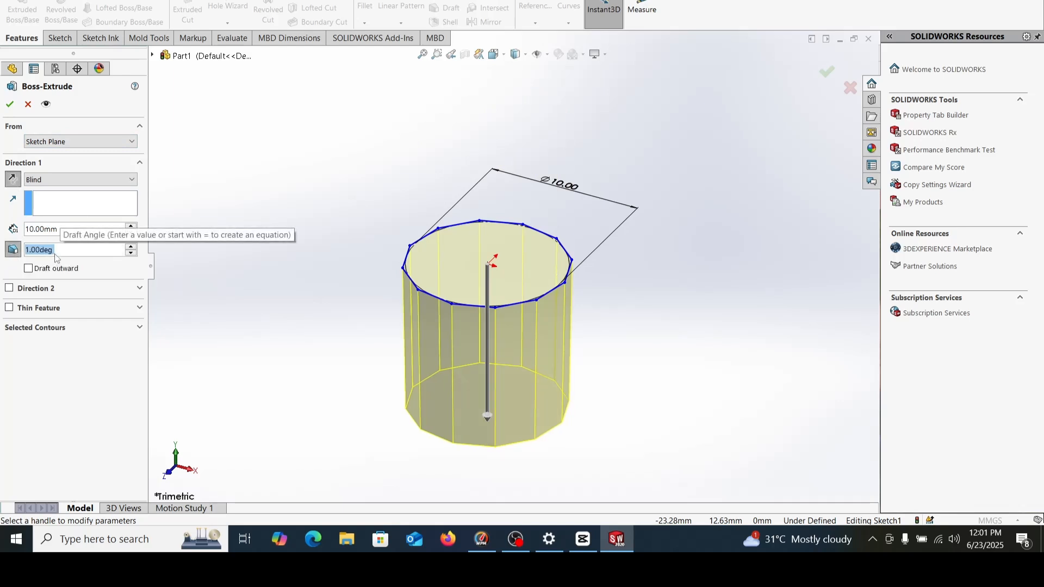
text(45)
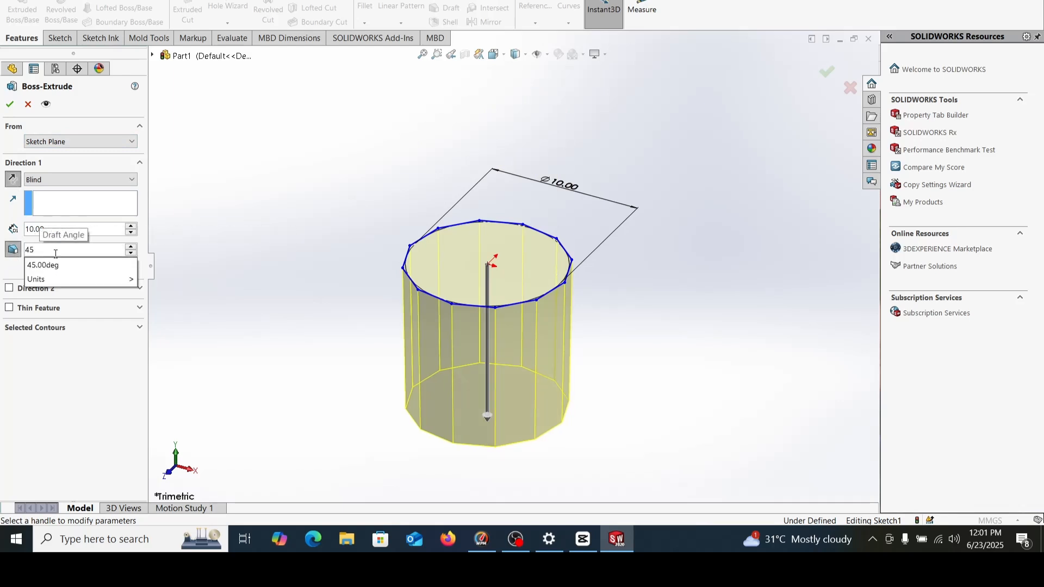
key(Down)
key(Return)
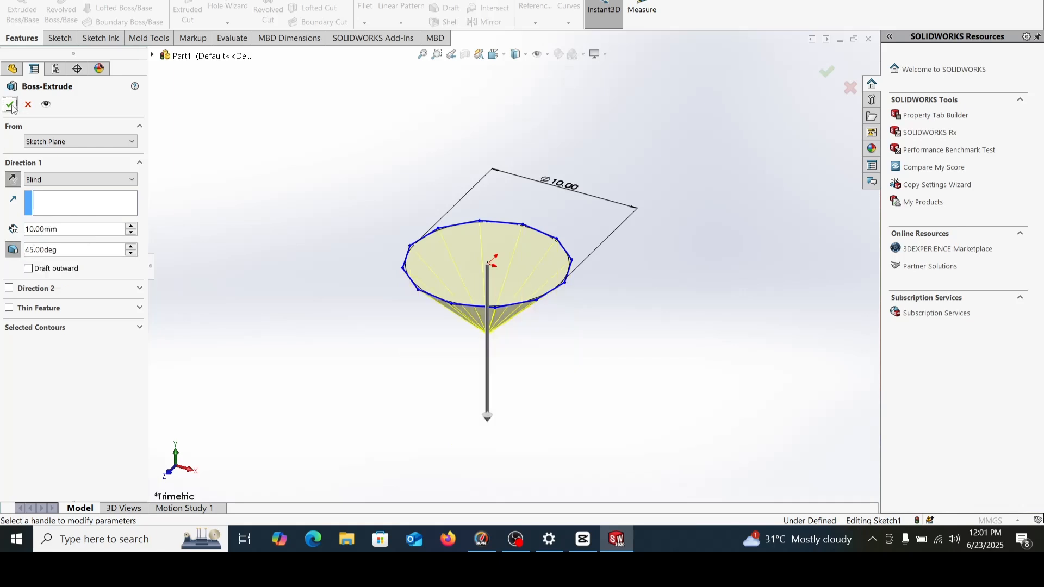
click(11, 104)
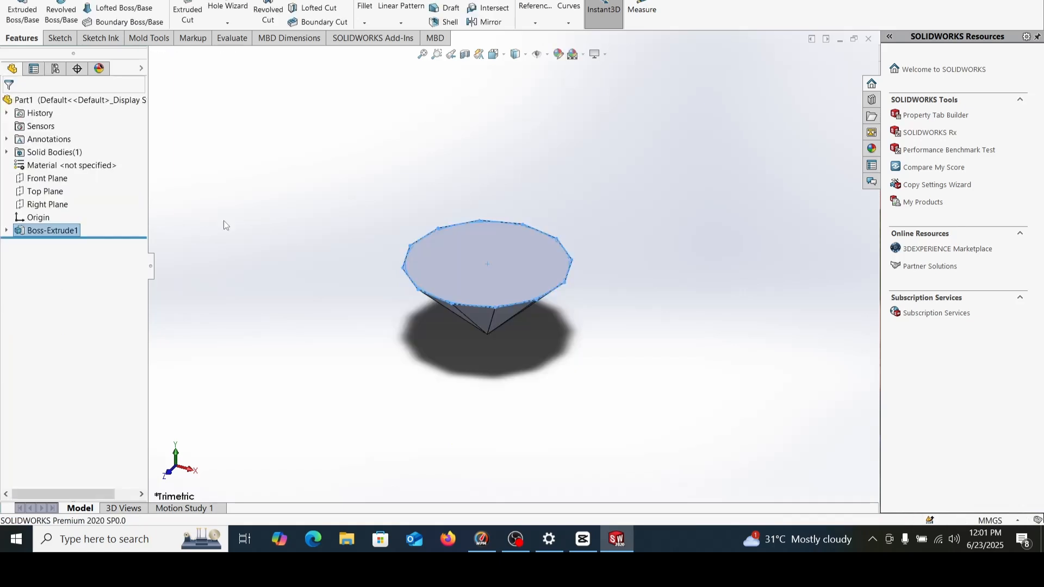
- Start a sketch on the flat top face of the cone and convert the face's outline into sketch entities
click(508, 261)
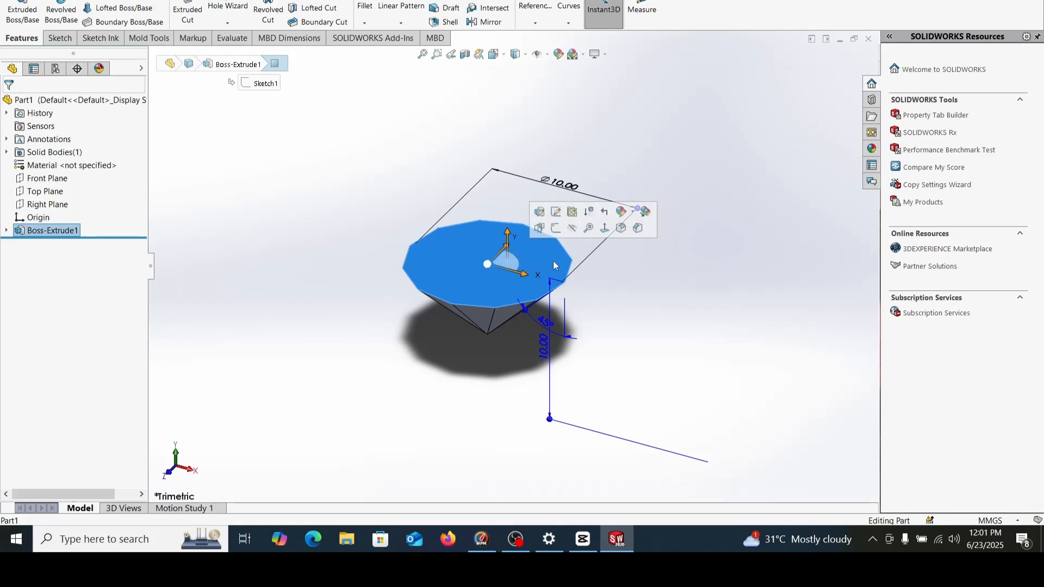
click(555, 229)
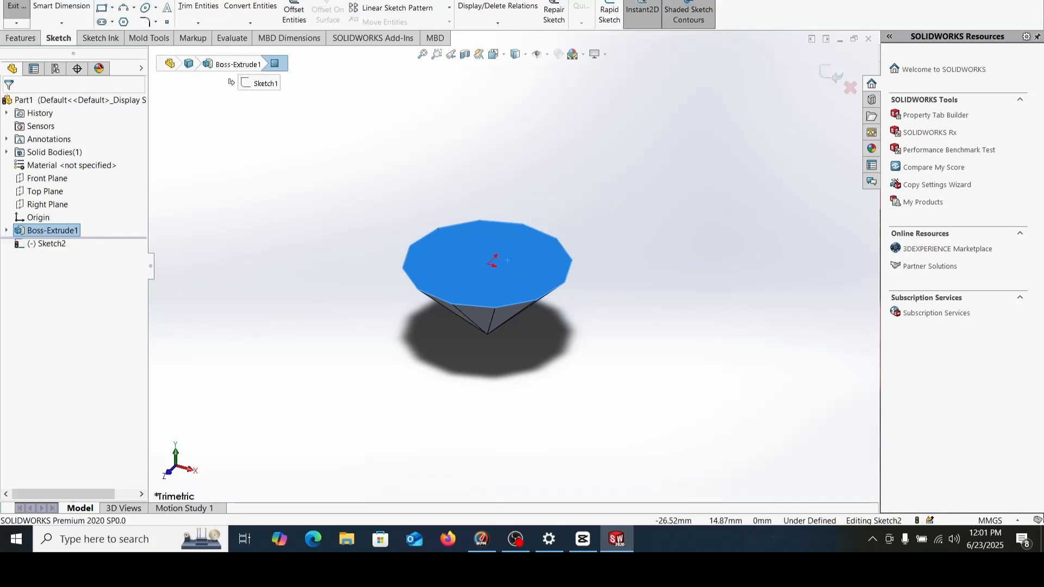
click(255, 13)
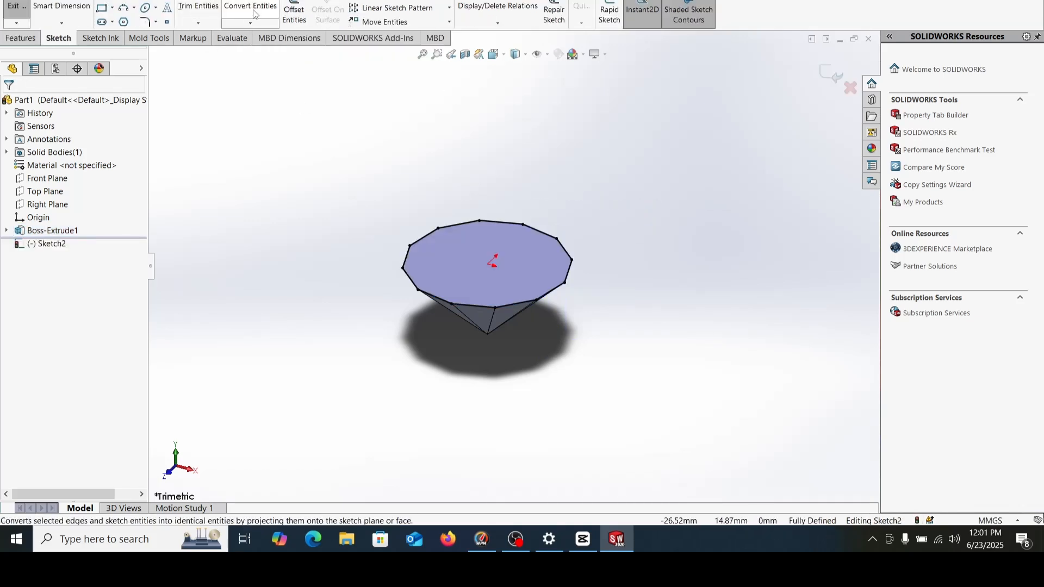
- Extrude the converted outline 0.15 mm upward, merged with the body, with a 5° inward draft
click(22, 39)
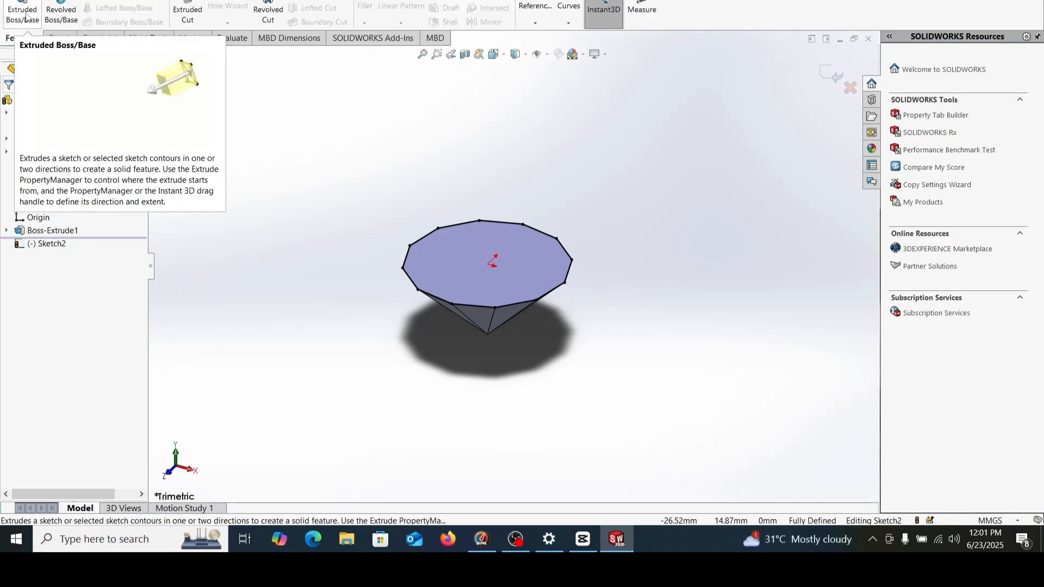
click(26, 17)
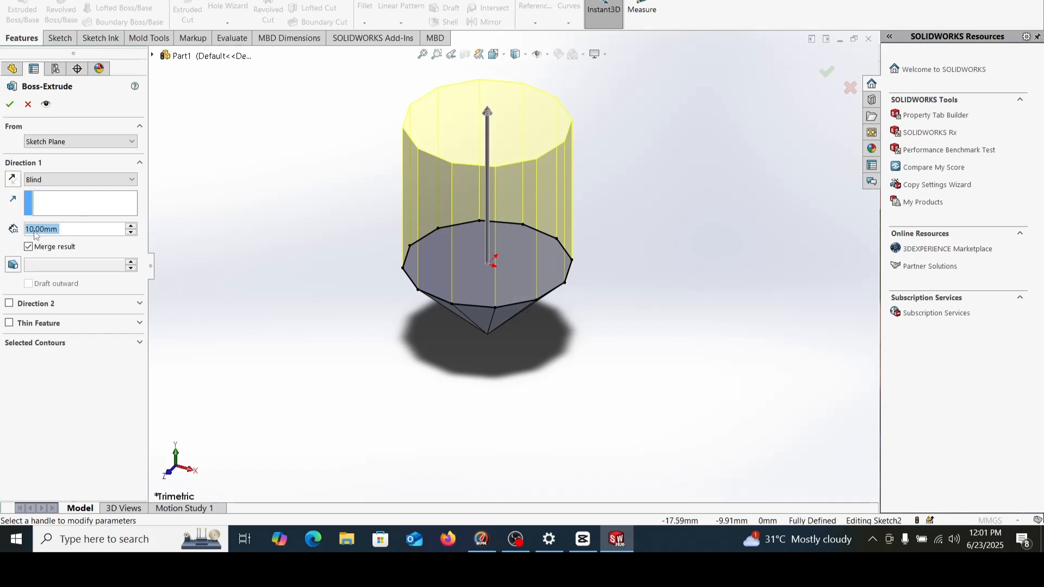
text(0.15)
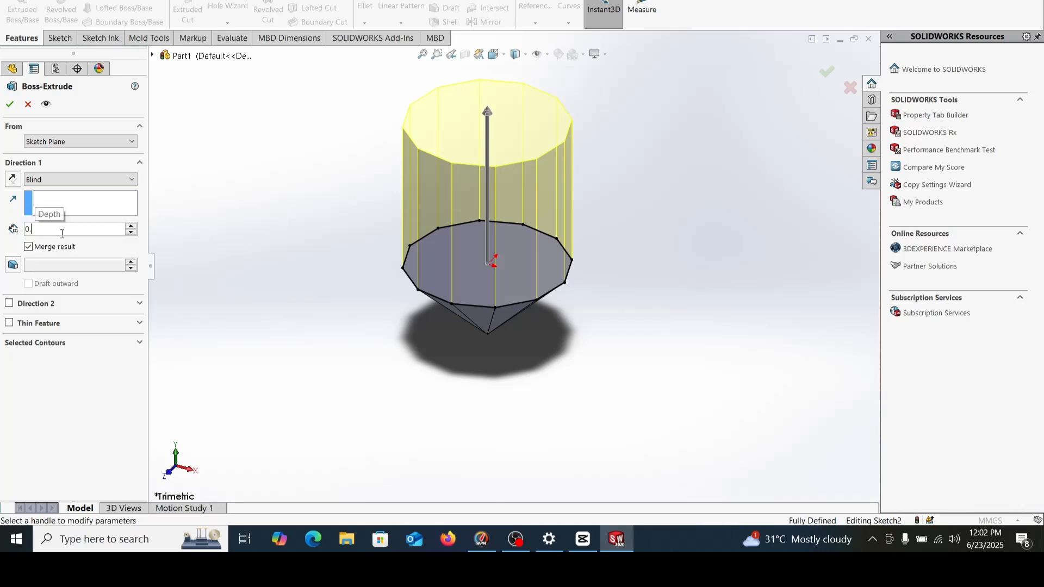
key(Return)
click(13, 266)
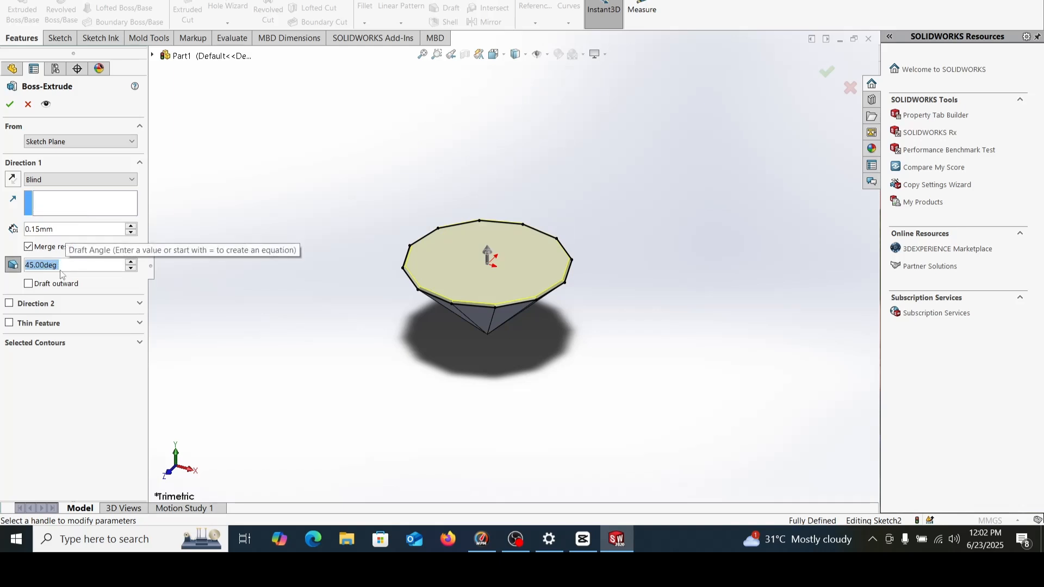
text(5)
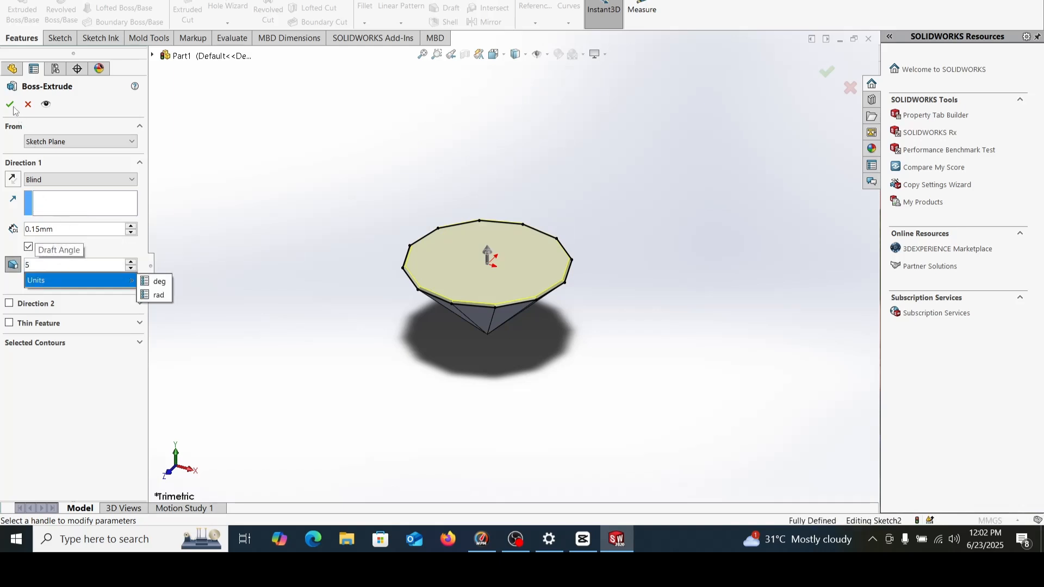
key(Return)
click(11, 105)
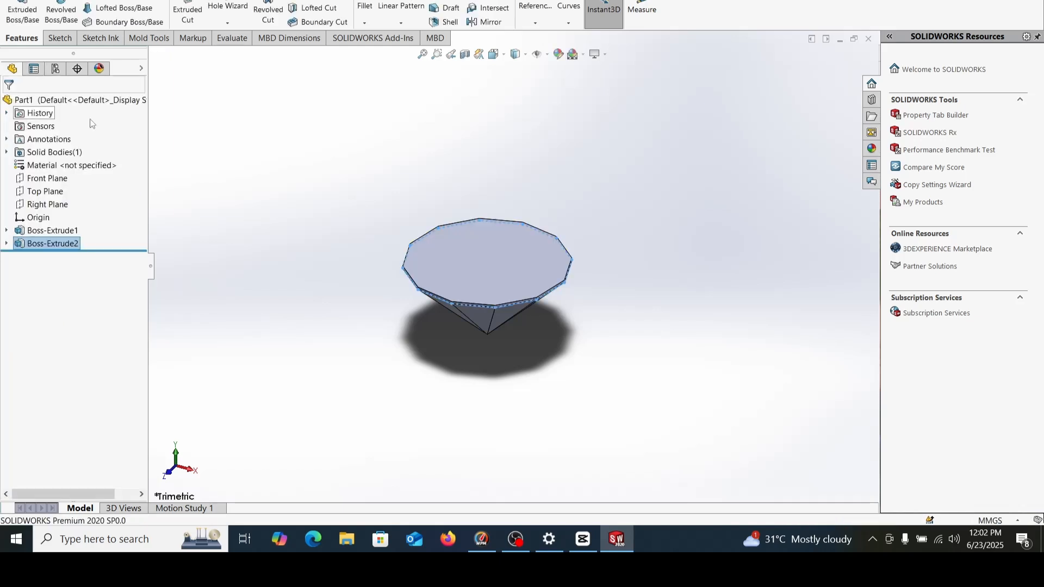
- Start a sketch on the top face of the thin 0.15 mm layer and convert its outline into sketch entities
click(479, 255)
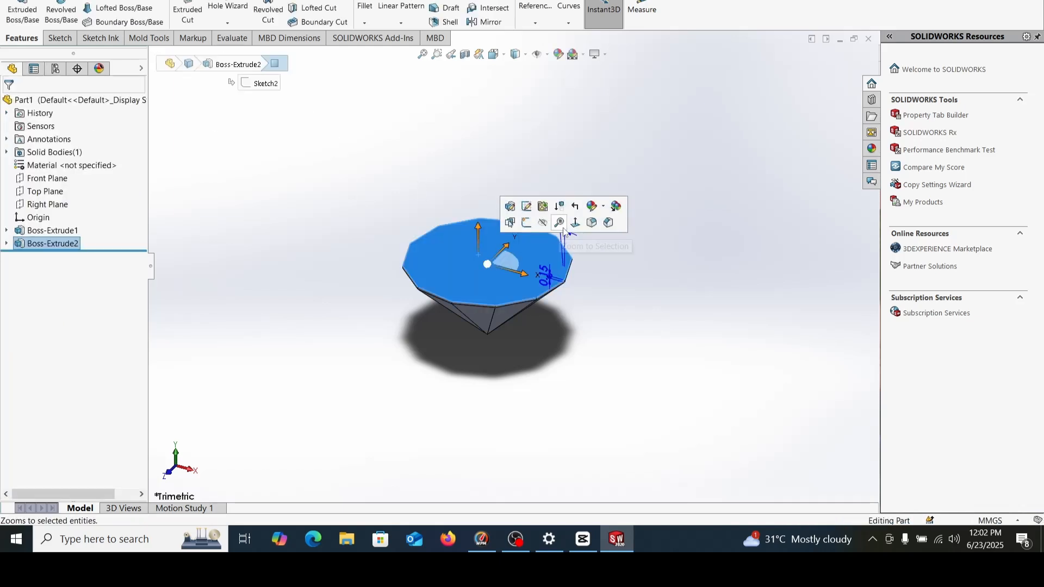
click(532, 228)
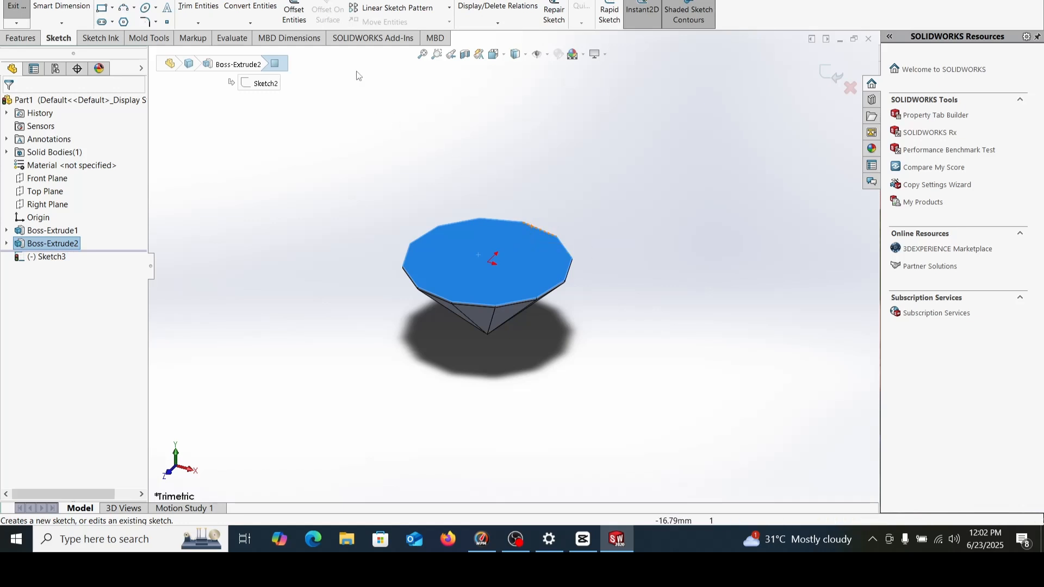
click(251, 6)
- Extrude the converted outline 1.5 mm blind upward, merged with the body, with a 50.5° inward draft
click(20, 38)
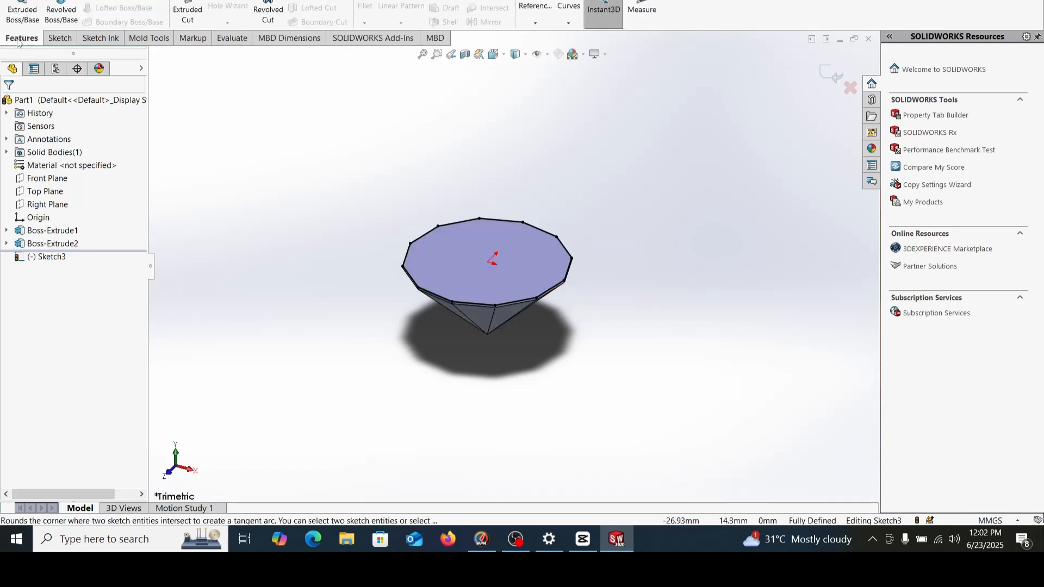
click(22, 20)
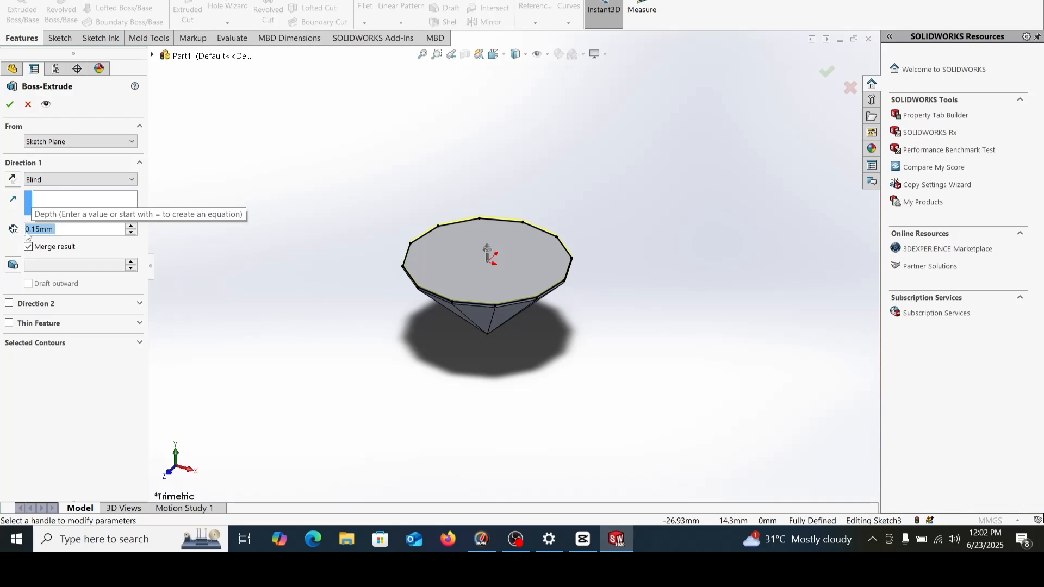
text(1.5)
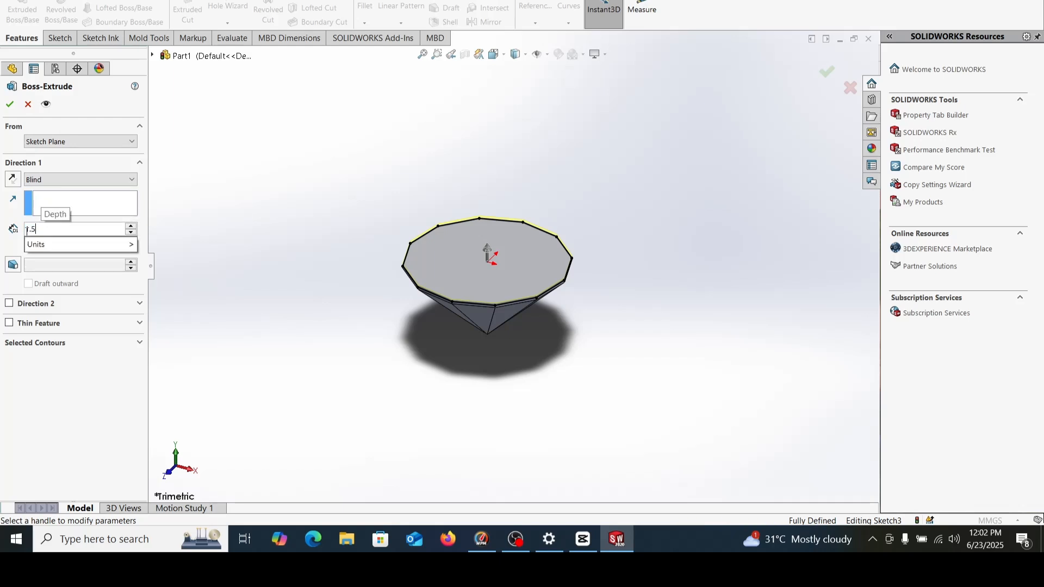
key(Return)
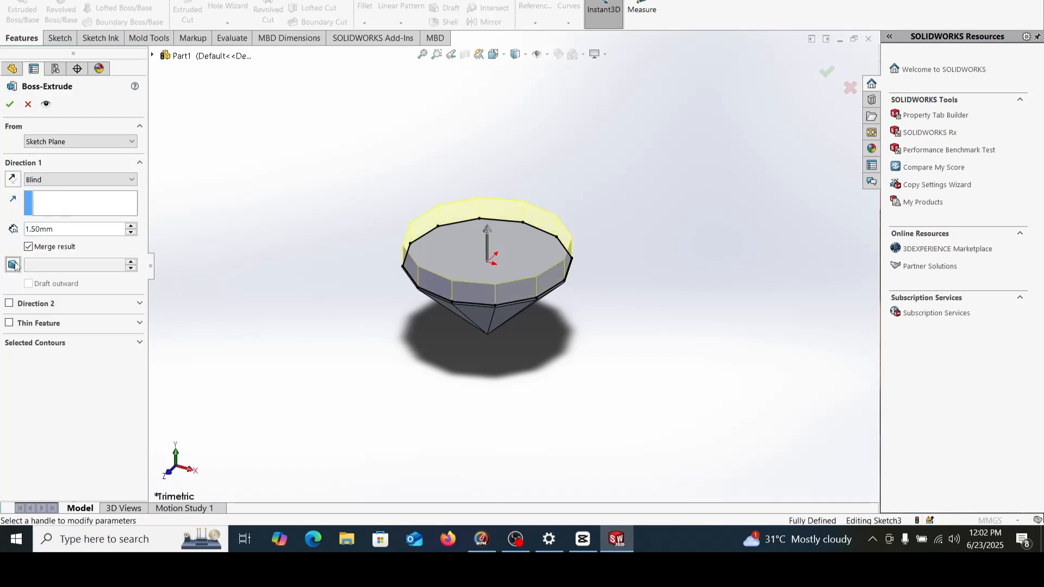
click(14, 265)
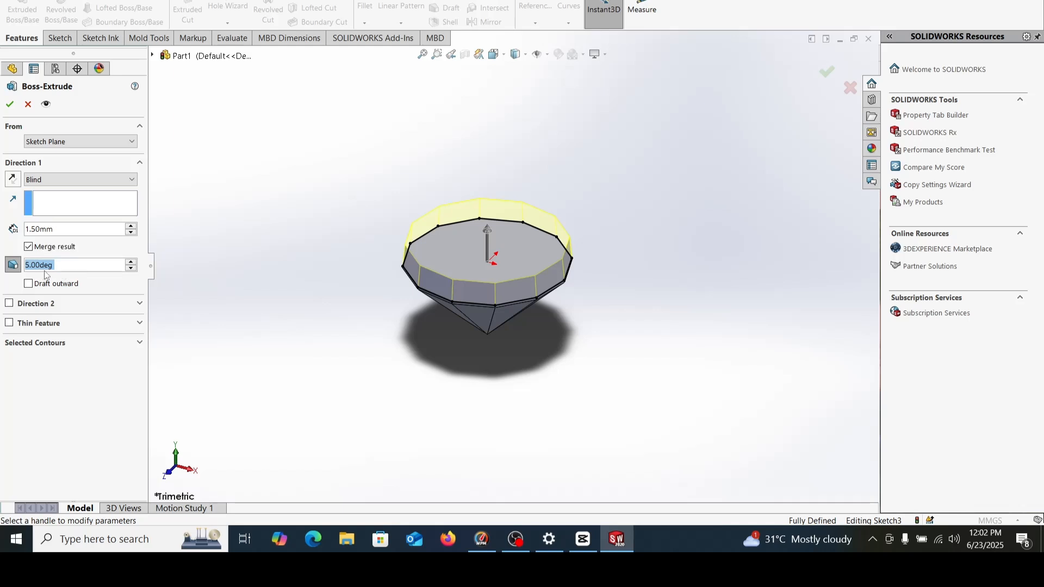
text(50.5)
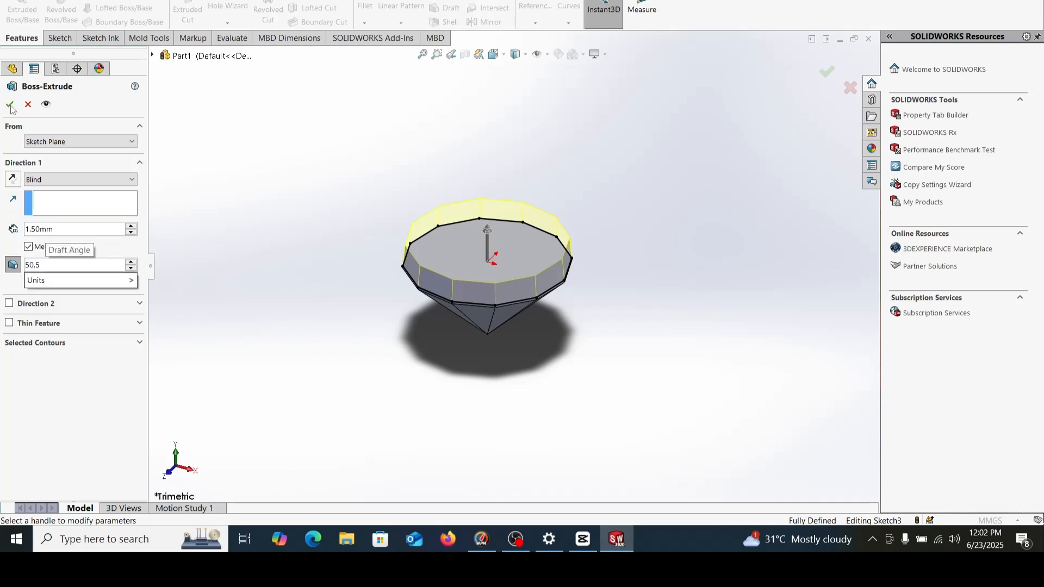
key(Return)
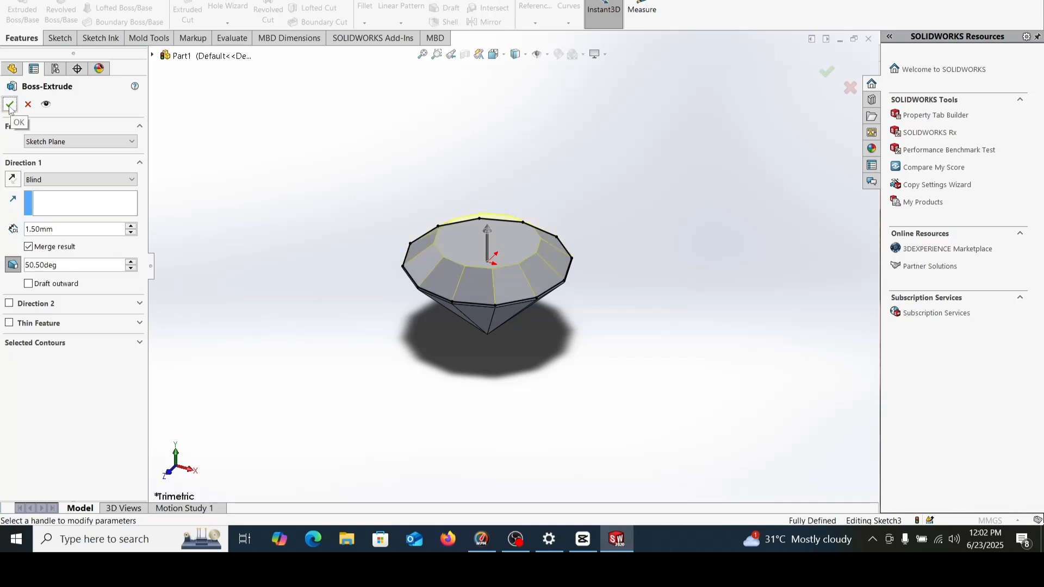
click(10, 105)
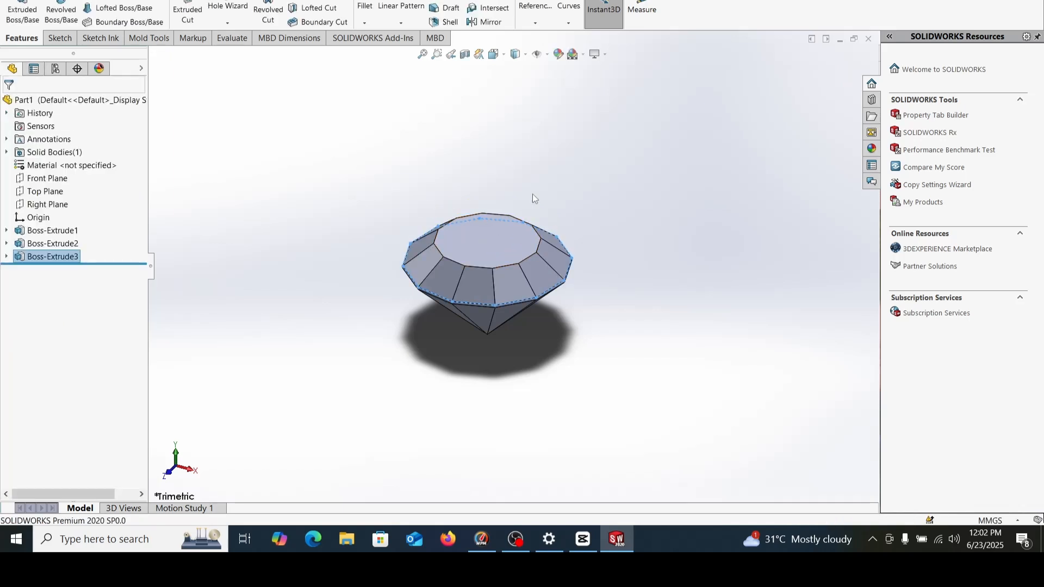
- Create a reference plane through two alternate vertices of the top face and the upper girdle vertex below and between them
click(535, 22)
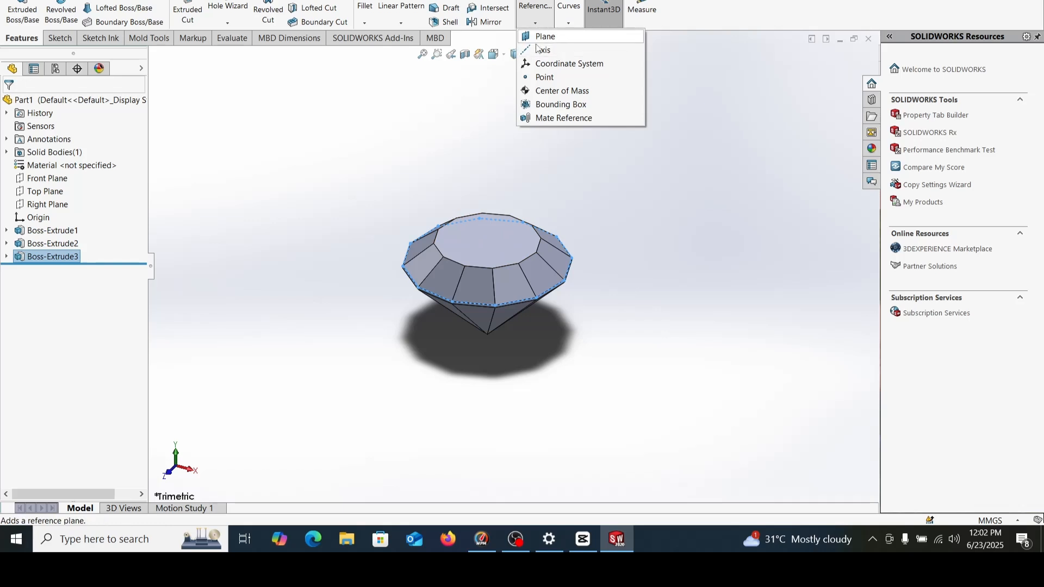
click(568, 22)
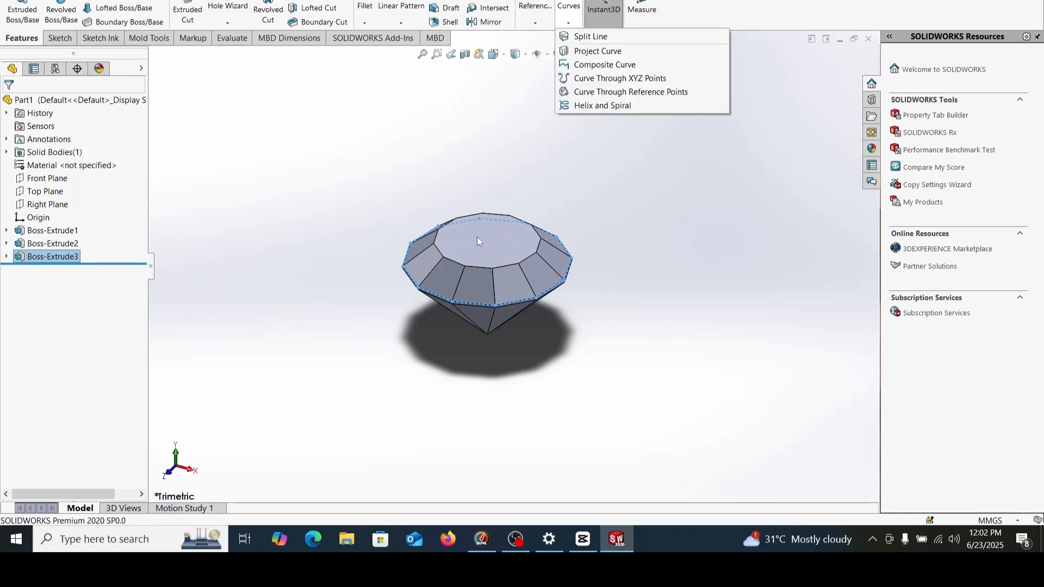
click(541, 12)
click(534, 23)
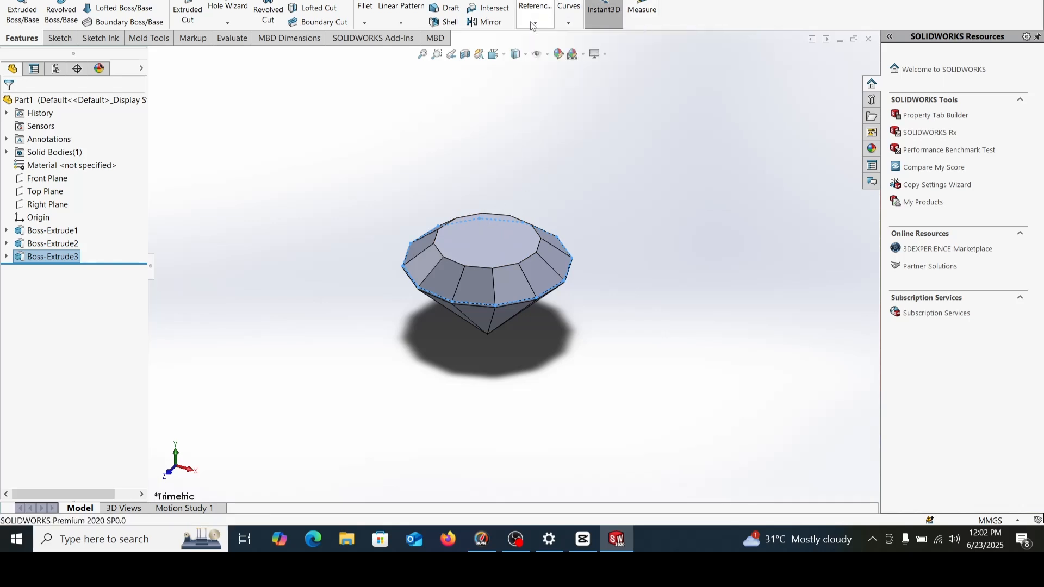
click(535, 23)
click(544, 36)
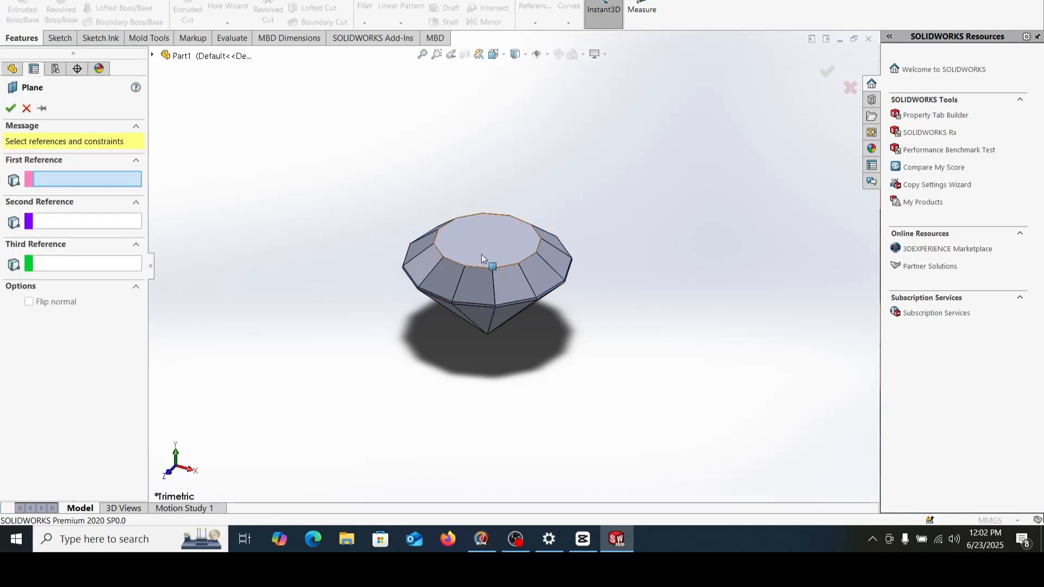
scroll(545, 299, down, 4)
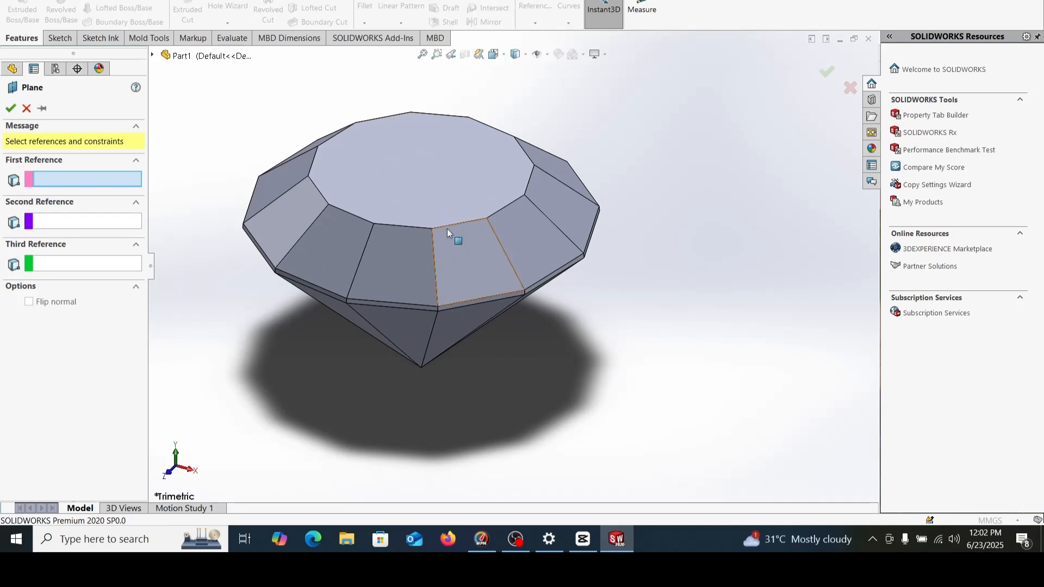
click(432, 229)
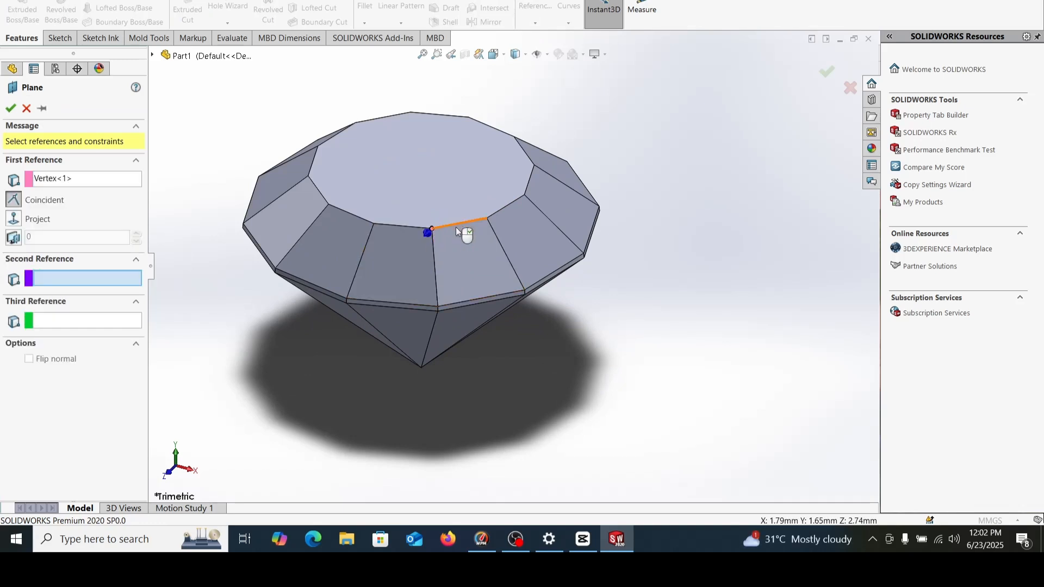
click(524, 195)
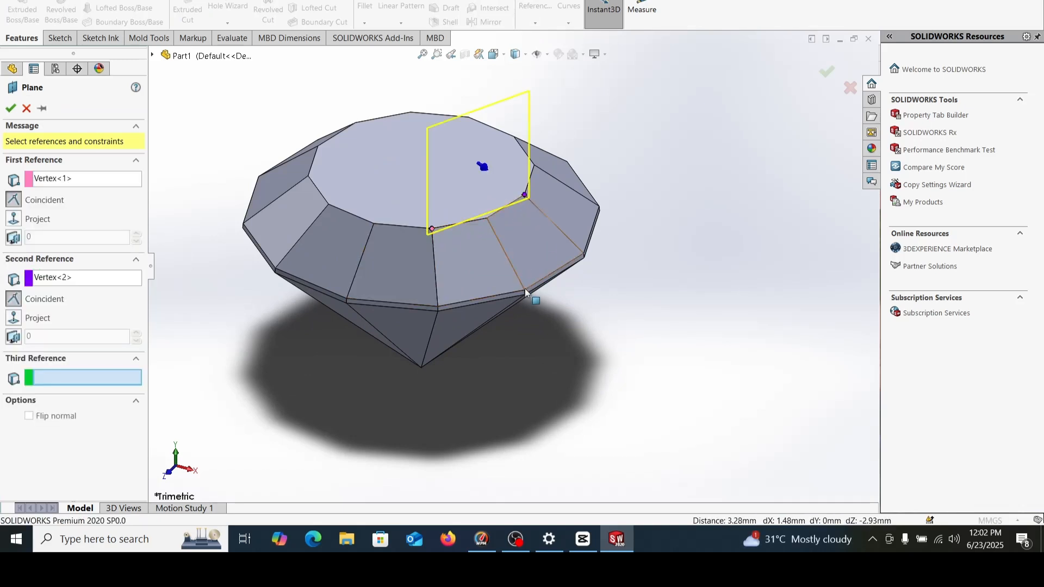
scroll(524, 289, down, 3)
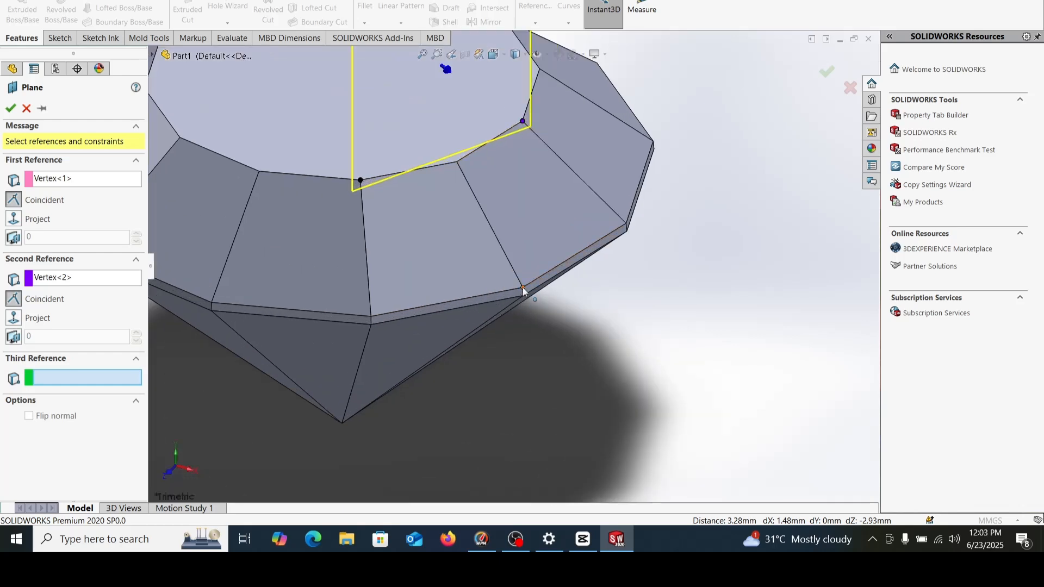
click(523, 288)
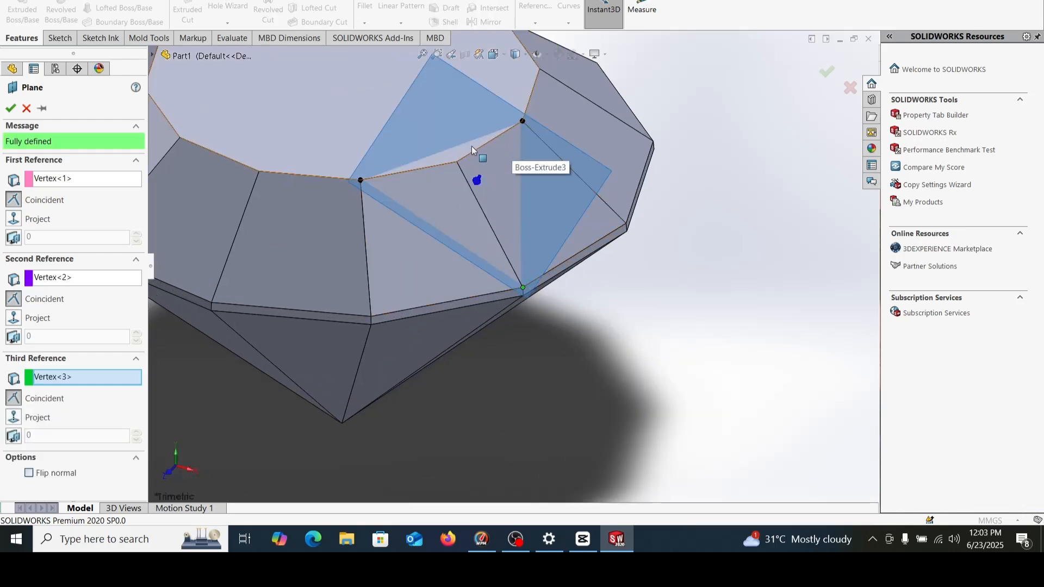
click(11, 108)
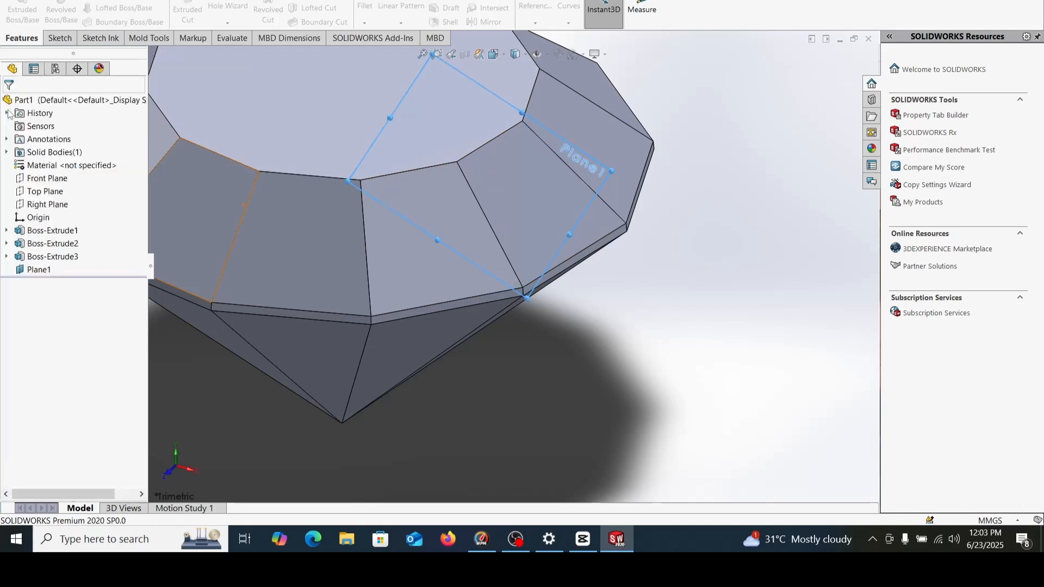
- Sketch a closed triangle on the new reference plane, connecting the two top-face vertices and the girdle vertex that define it
click(31, 272)
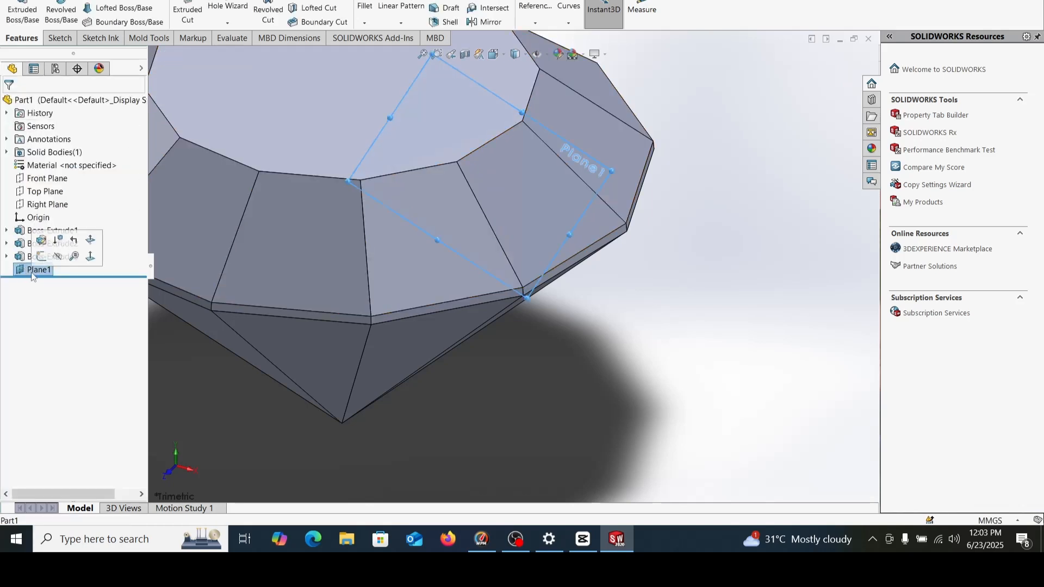
click(42, 270)
key(Return)
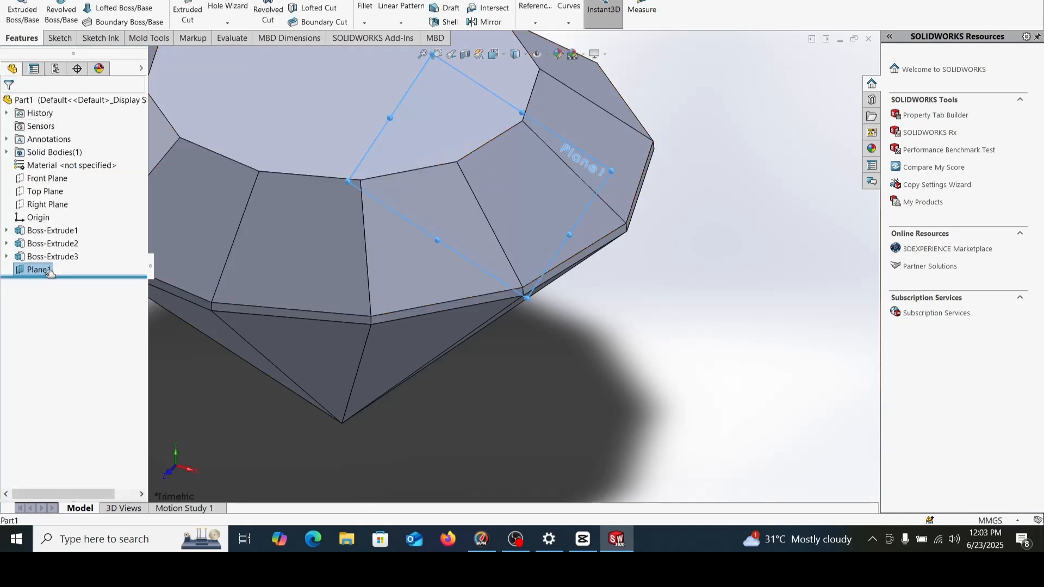
click(38, 273)
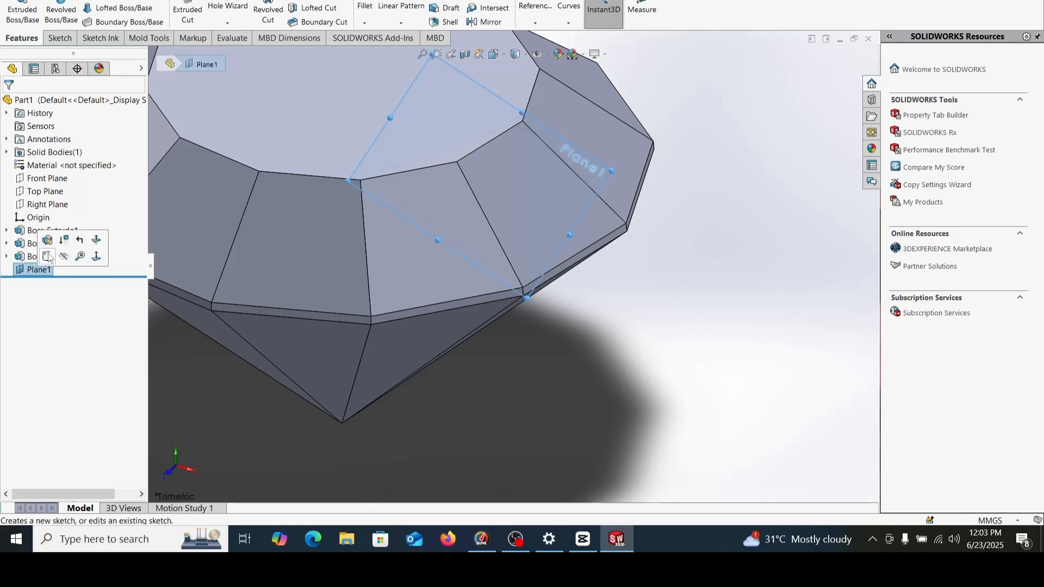
click(48, 256)
scroll(534, 282, up, 5)
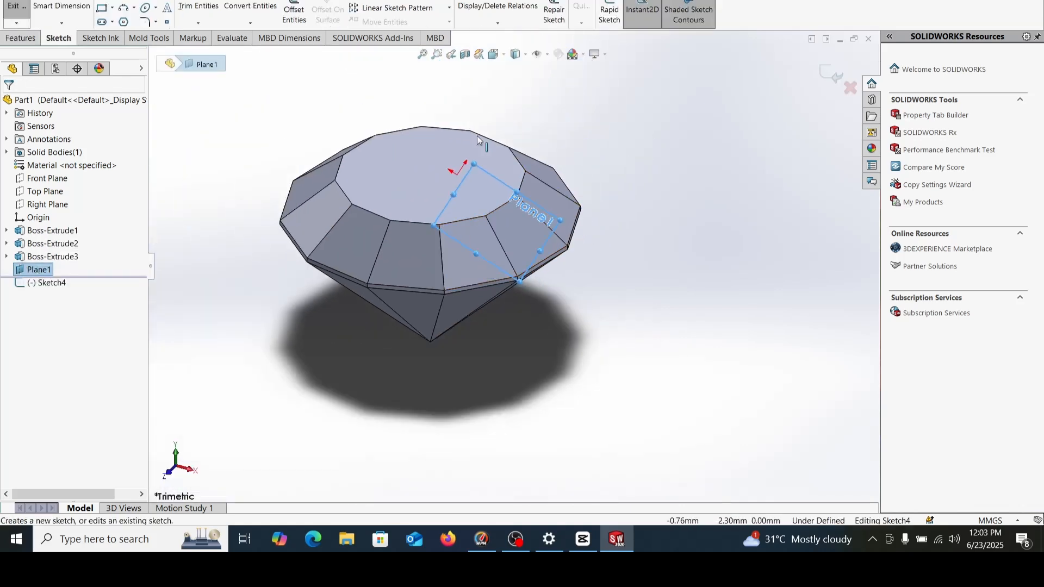
click(102, 1)
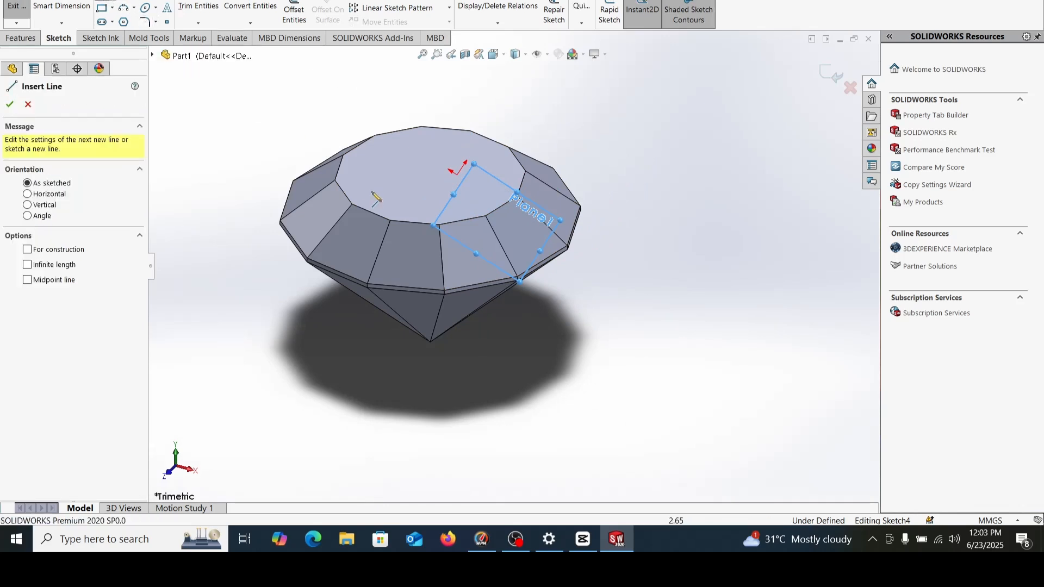
click(439, 224)
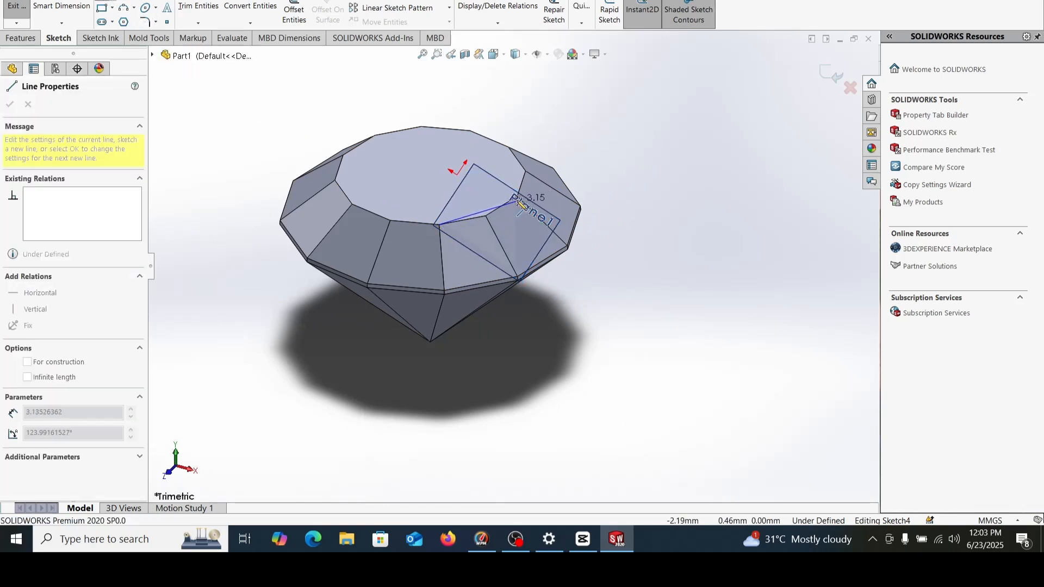
click(516, 198)
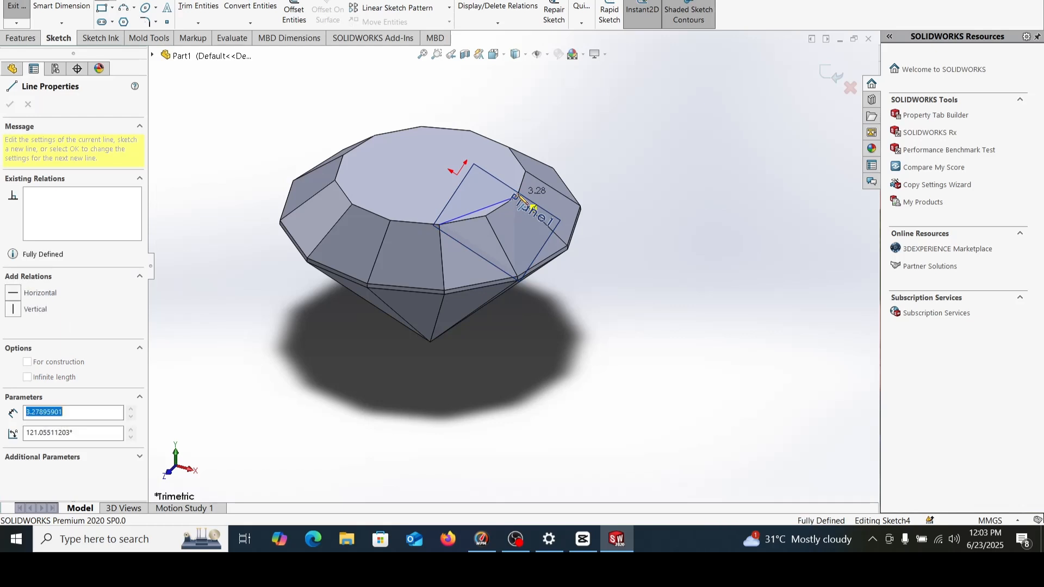
click(518, 277)
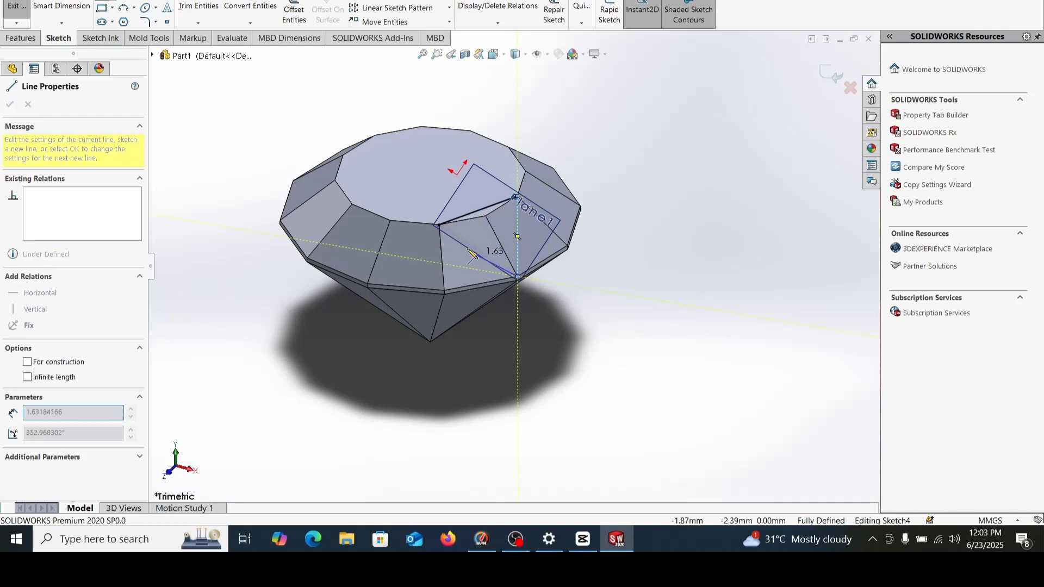
click(439, 224)
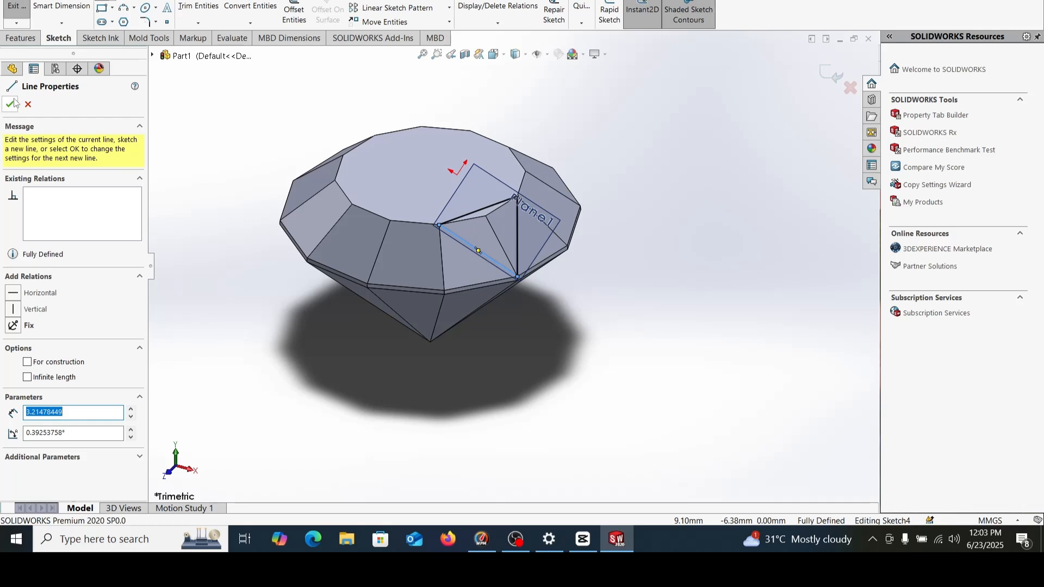
click(11, 104)
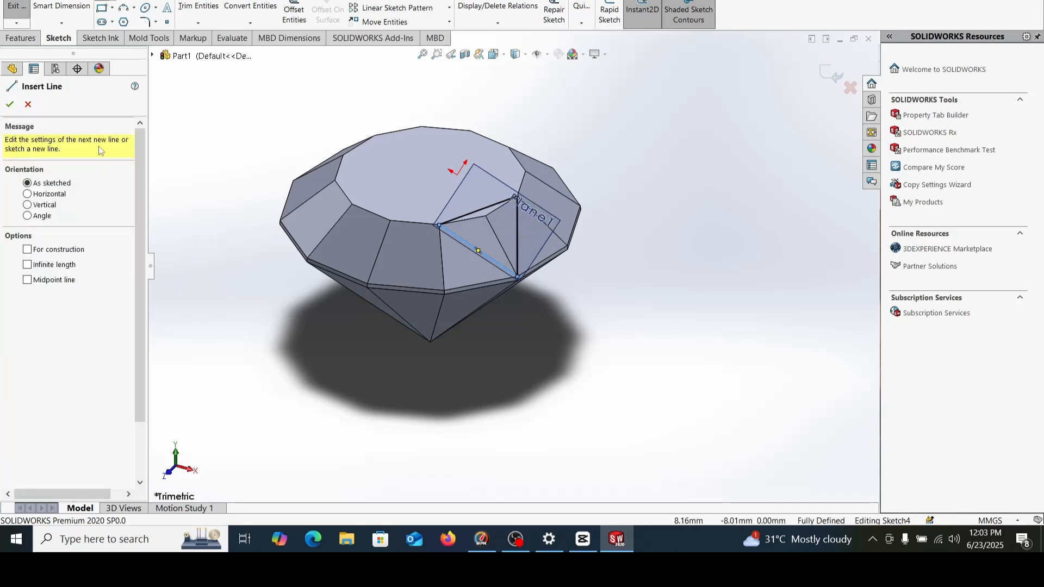
click(9, 104)
- Cut-extrude the triangle 1.5 mm blind to slice a flat triangular facet into the crown
click(20, 38)
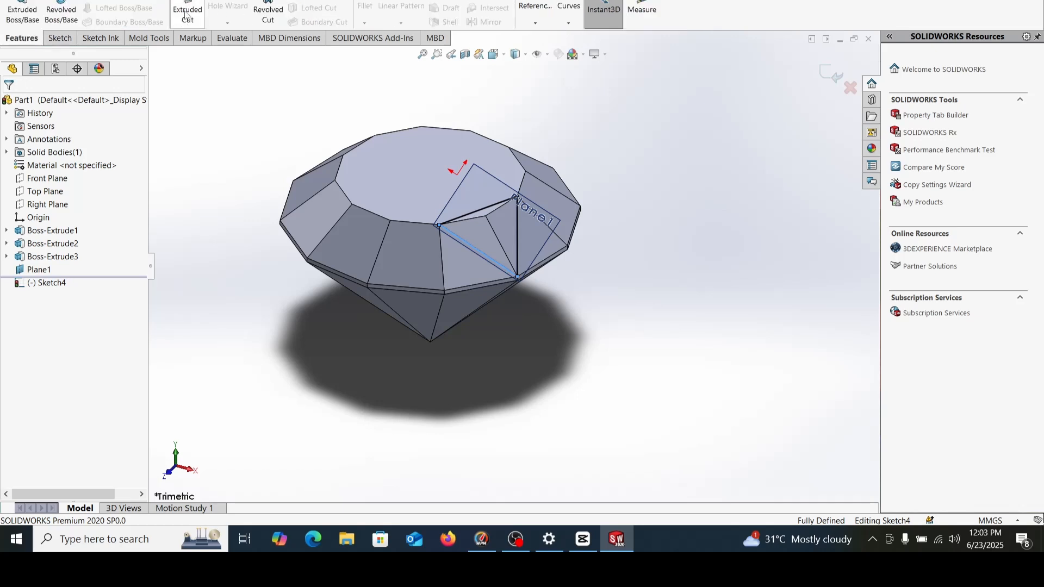
click(187, 15)
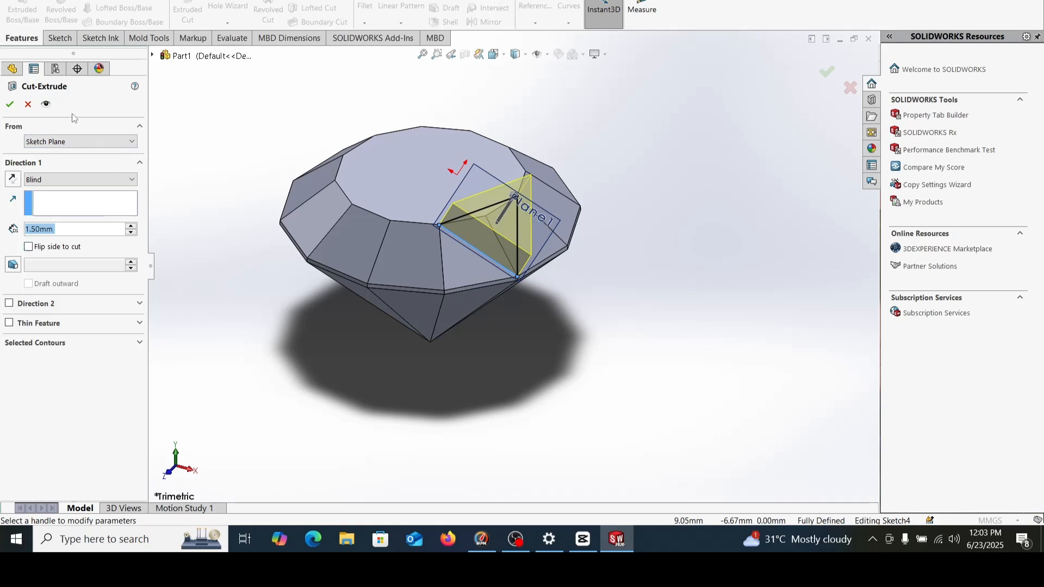
click(9, 104)
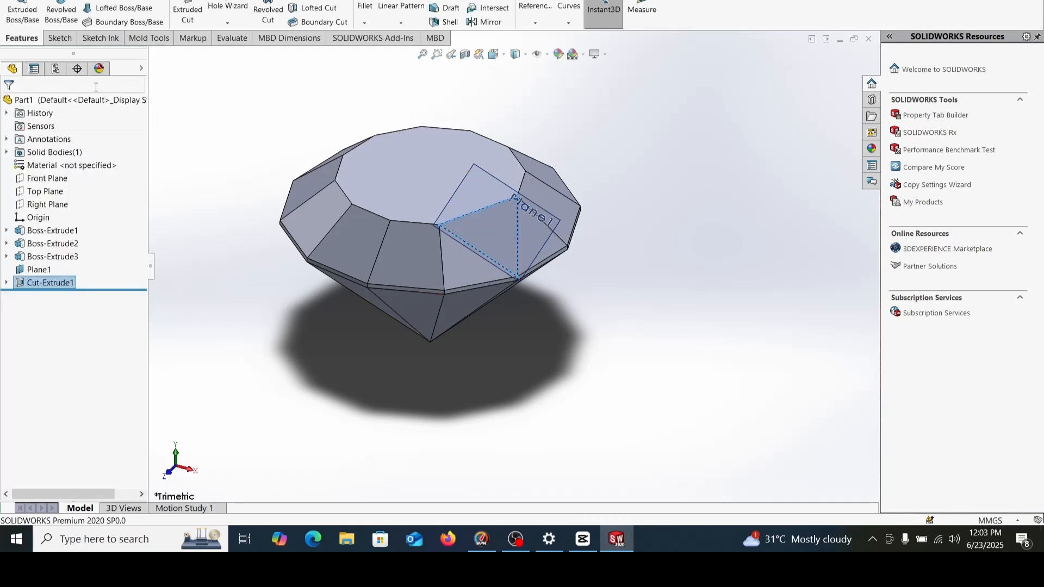
- Draw a 5 mm vertical centerline in a new 3D sketch from the diamond's bottom tip to the origin, and close the sketch
click(55, 41)
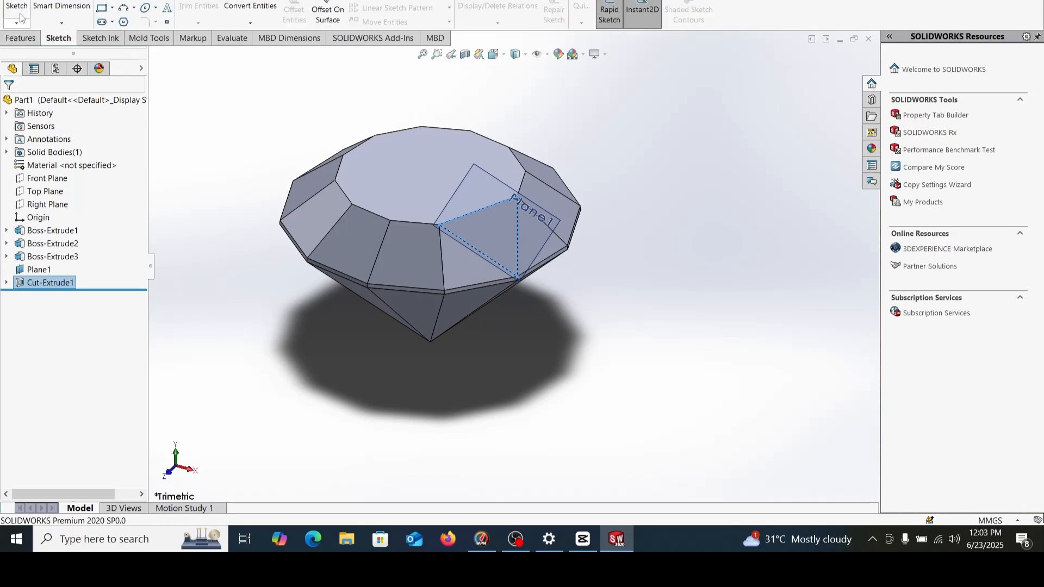
click(16, 23)
click(32, 50)
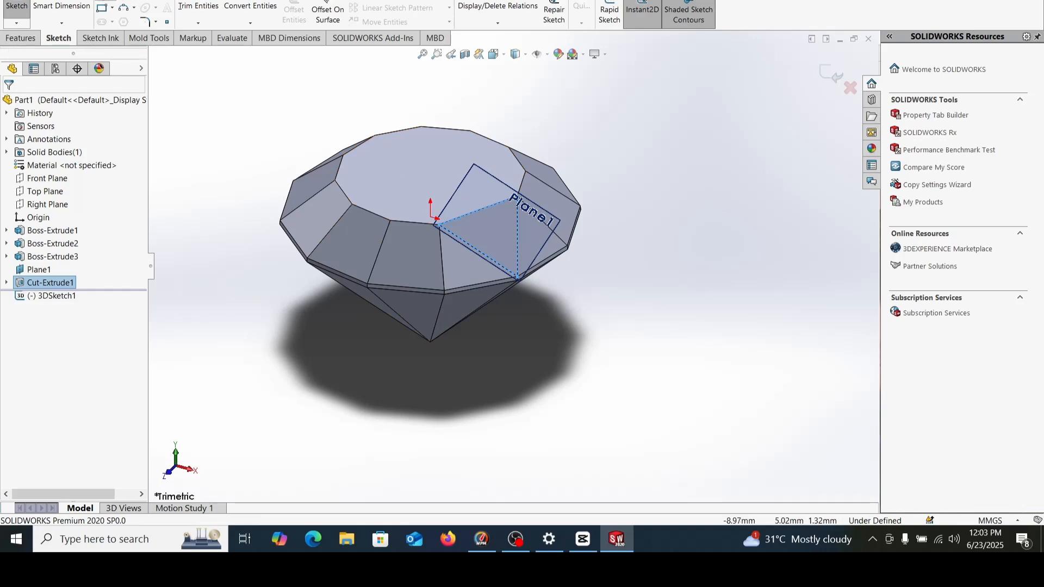
click(112, 8)
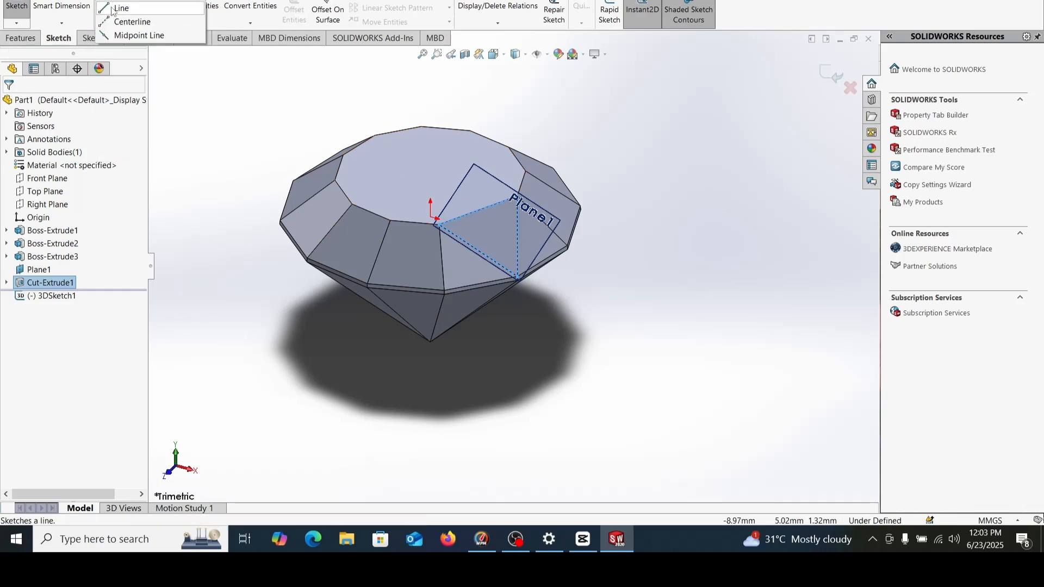
click(117, 22)
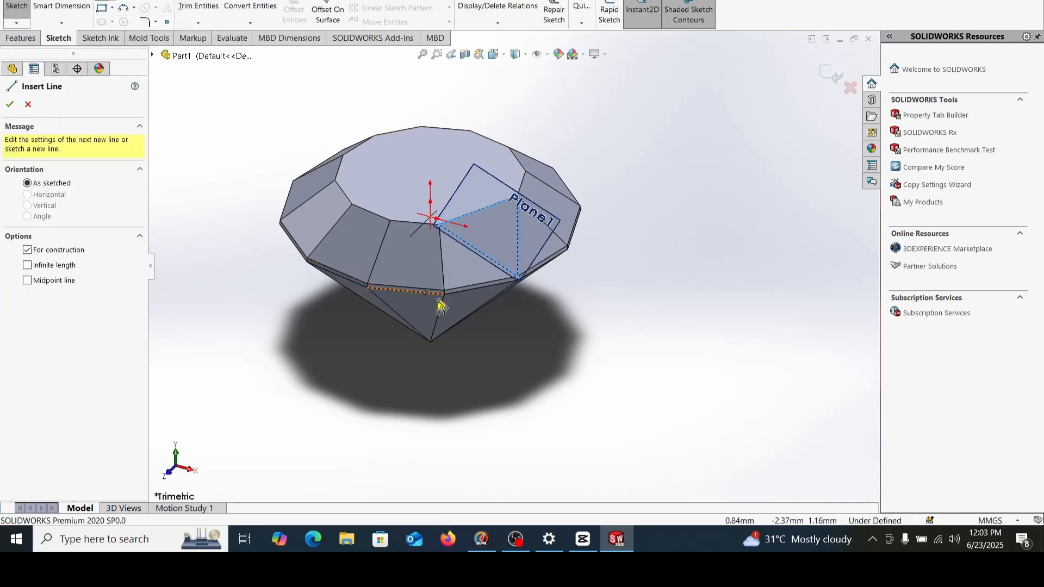
middle_drag(462, 303, 490, 321)
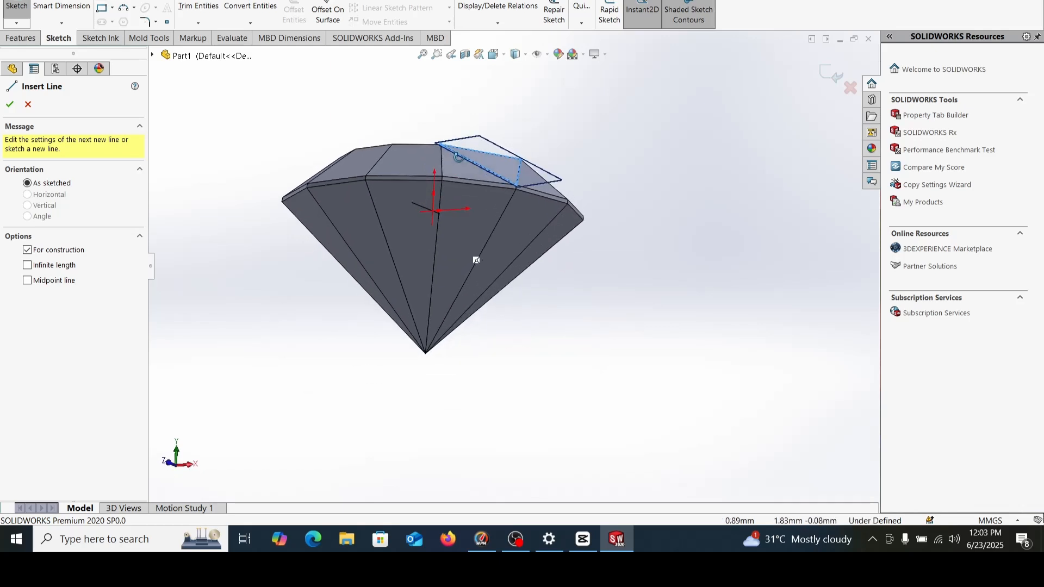
click(425, 353)
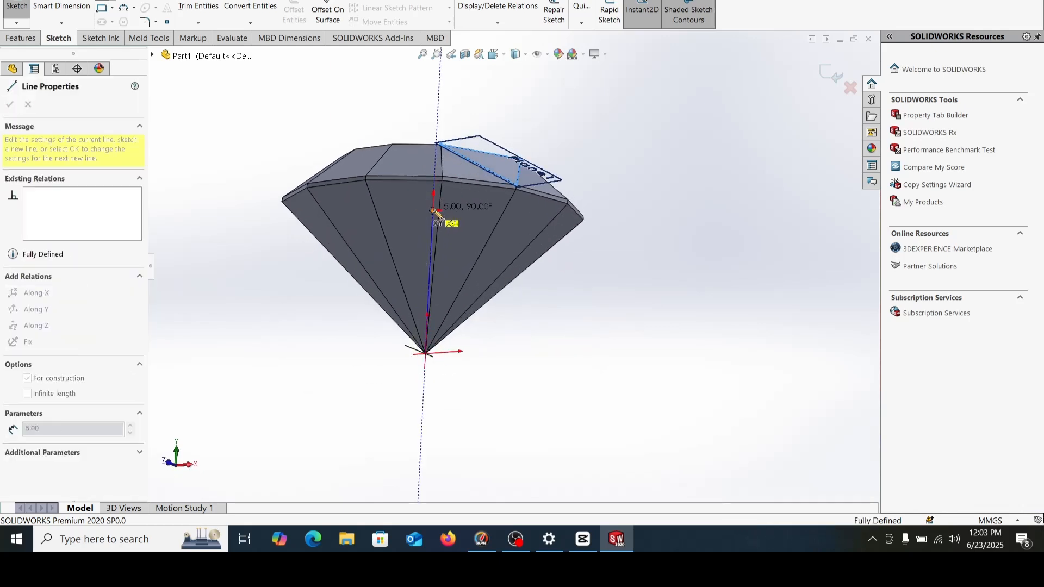
click(433, 211)
key(Escape)
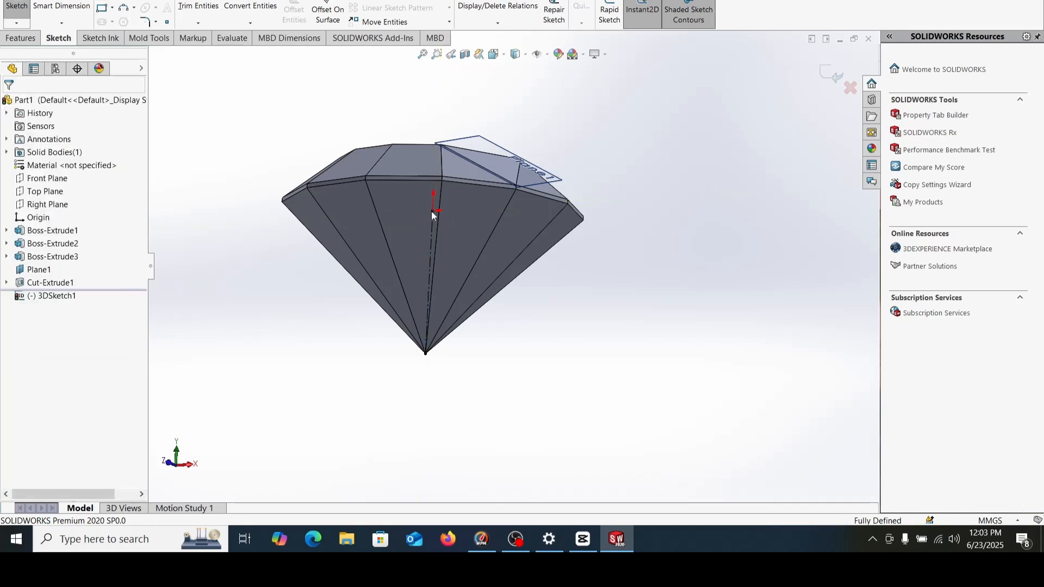
middle_drag(459, 226, 459, 247)
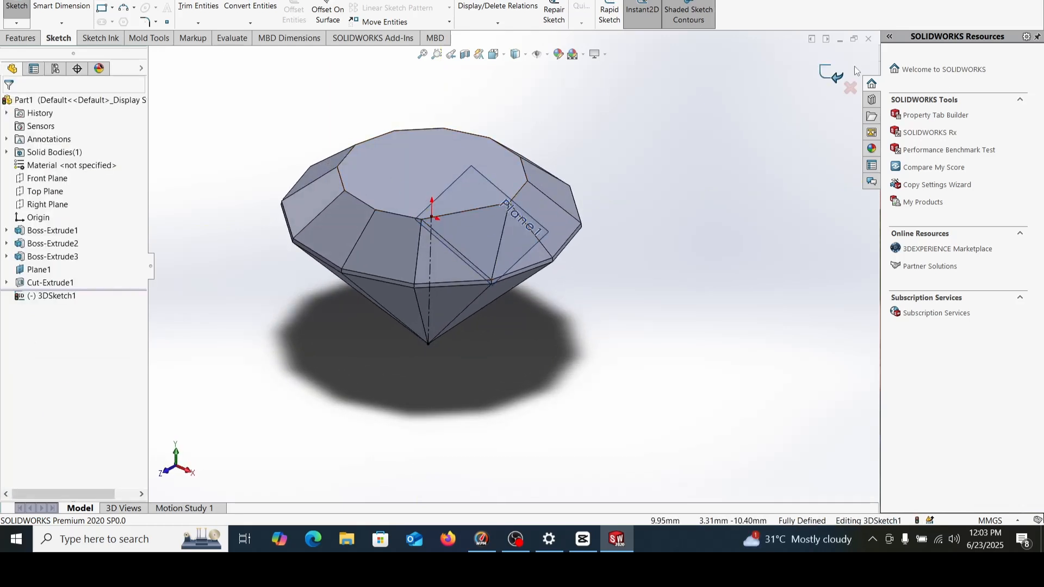
click(830, 80)
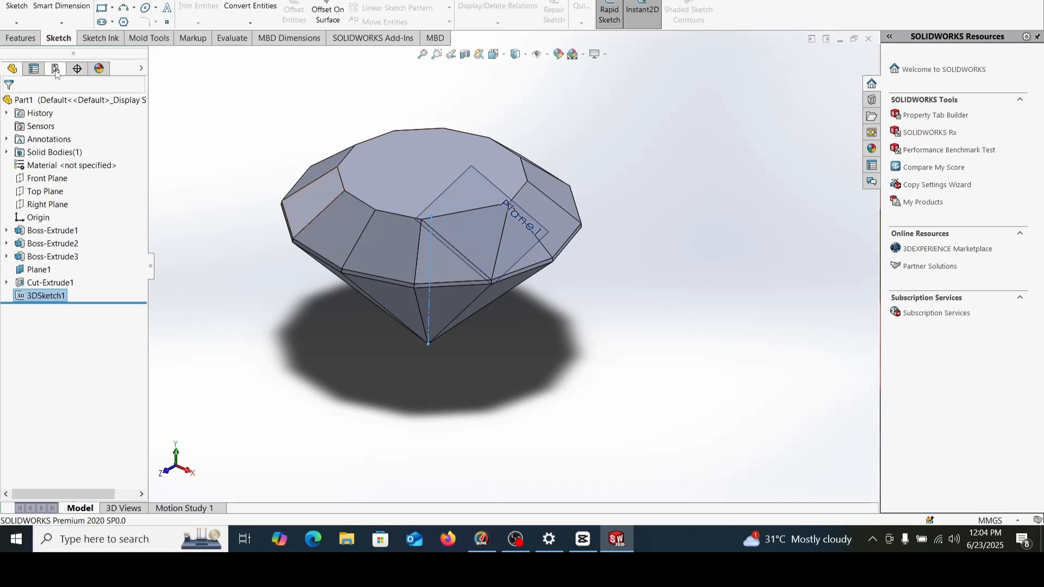
- Circular-pattern the triangular facet cut around the vertical centerline with 6 equally spaced instances over 360°
click(24, 38)
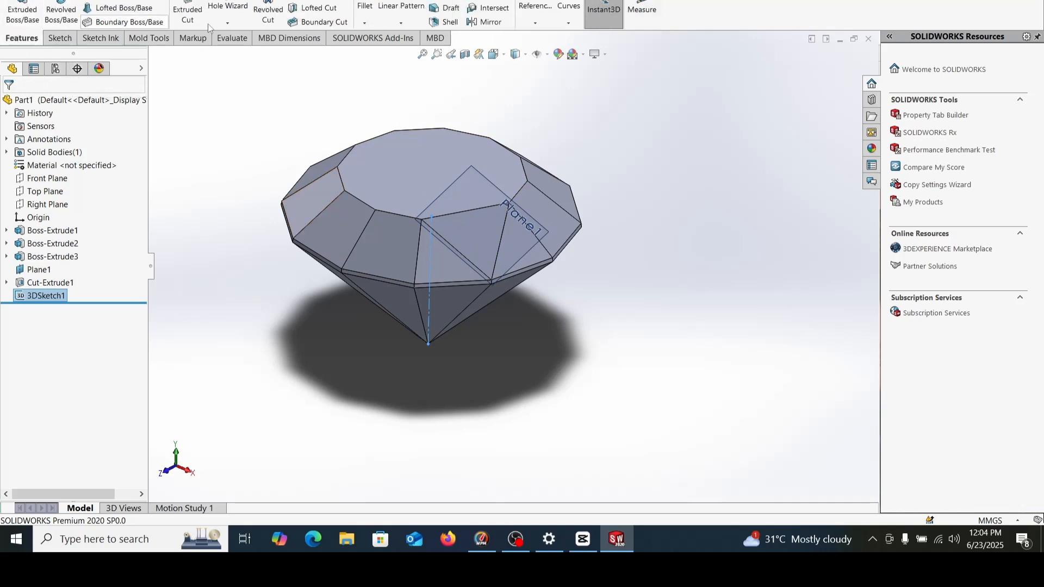
click(402, 23)
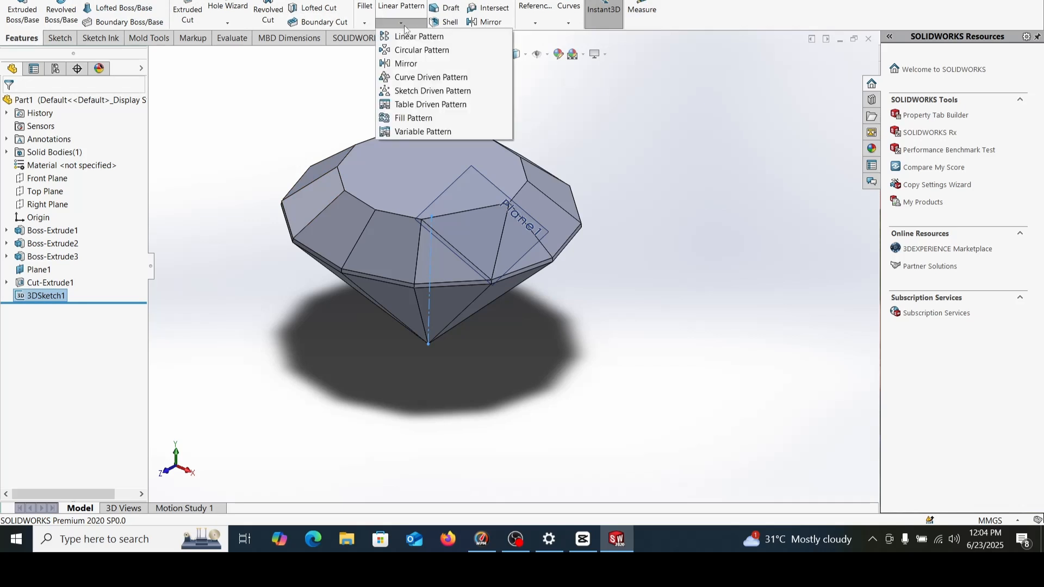
click(416, 50)
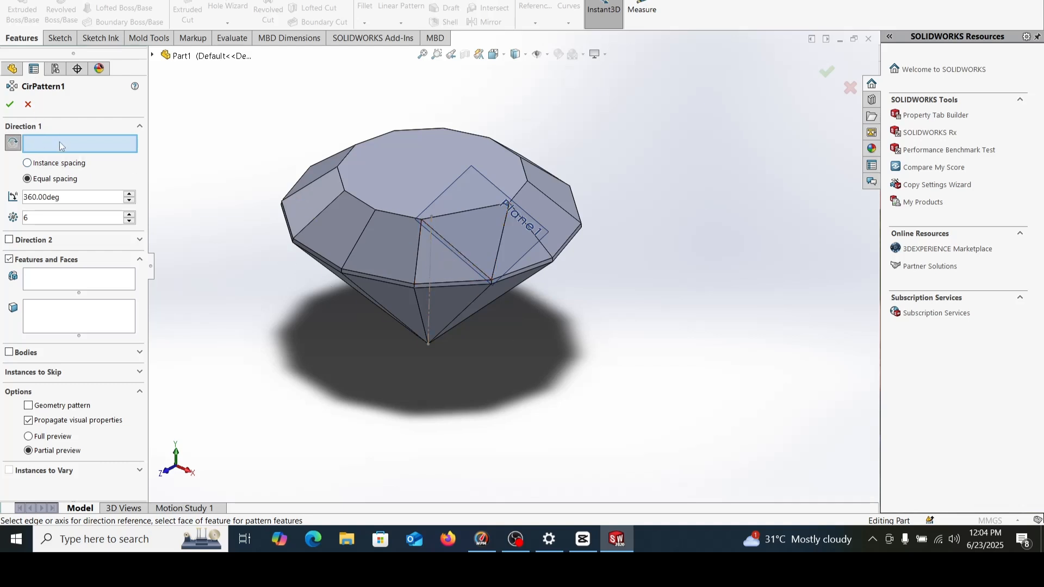
click(430, 260)
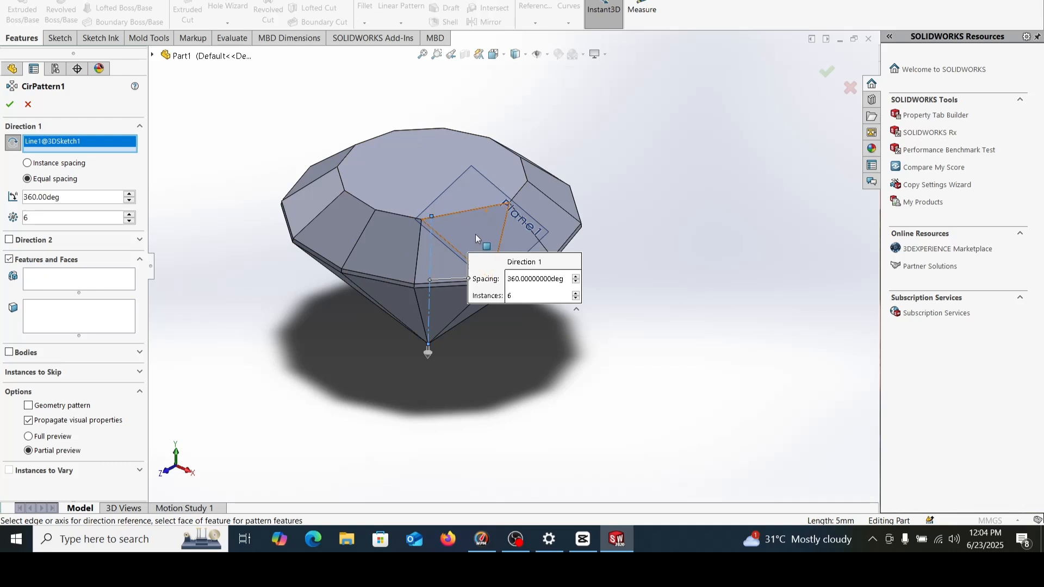
click(38, 280)
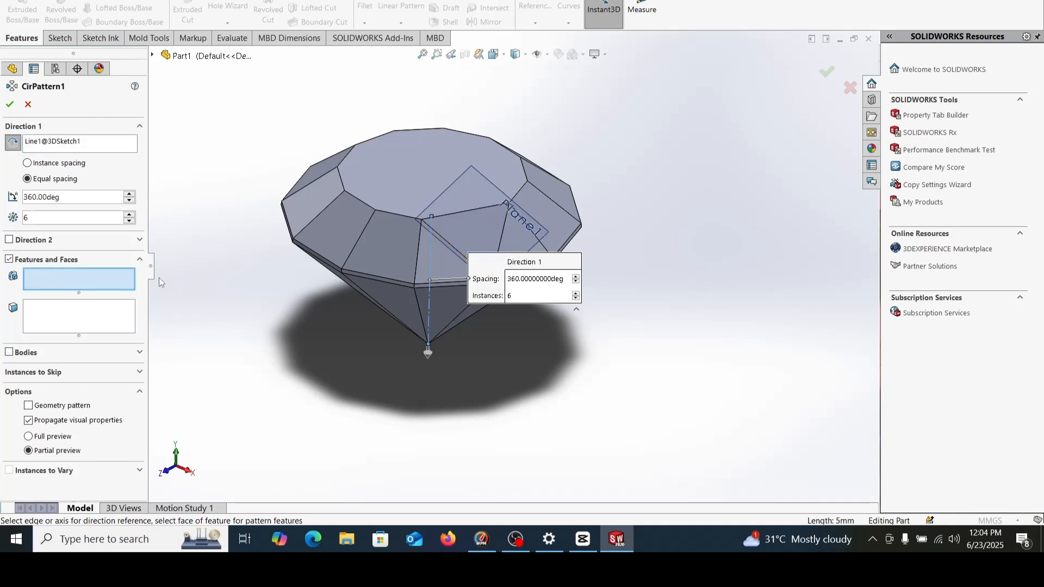
click(478, 236)
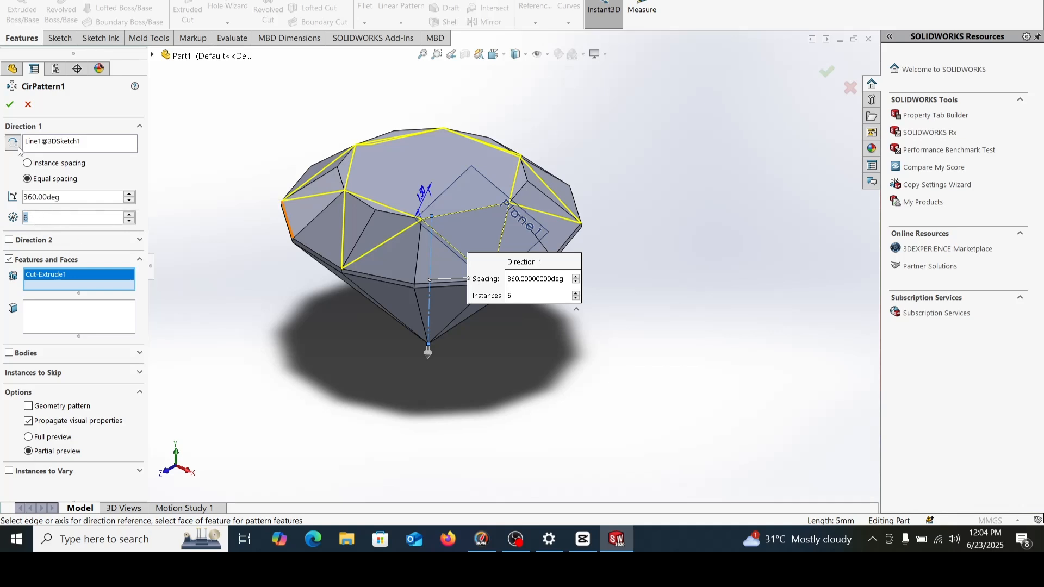
click(9, 105)
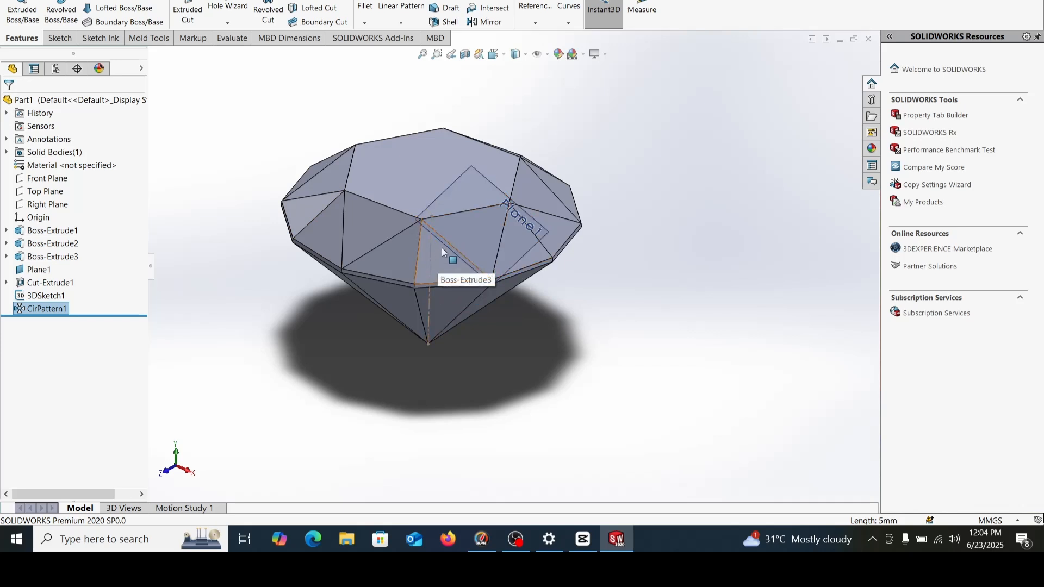
- Hide the reference plane and sketch, and colour the pattern, facet cut and all three extrusions of the diamond standard bright green
click(541, 53)
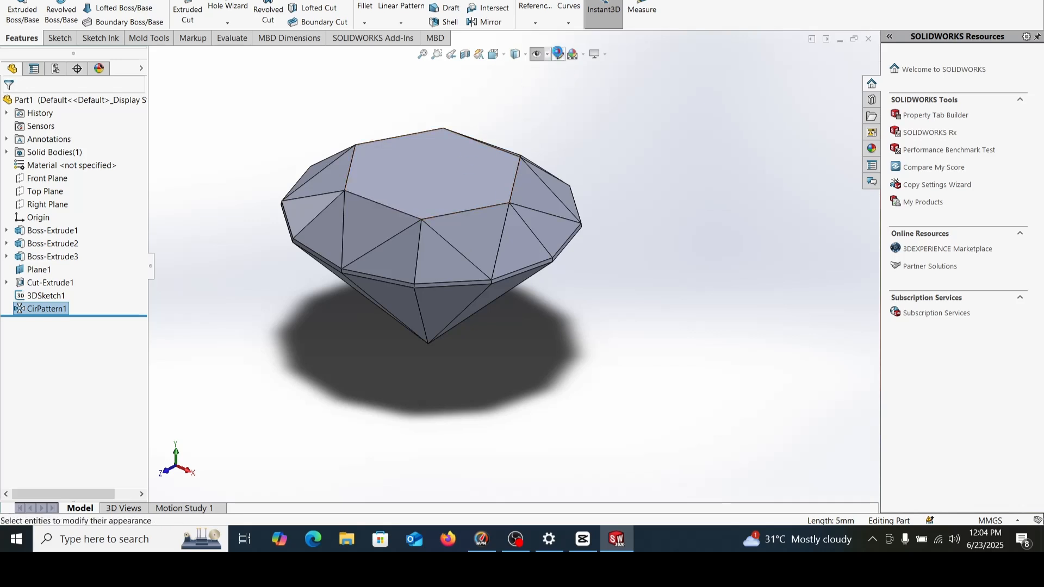
click(559, 54)
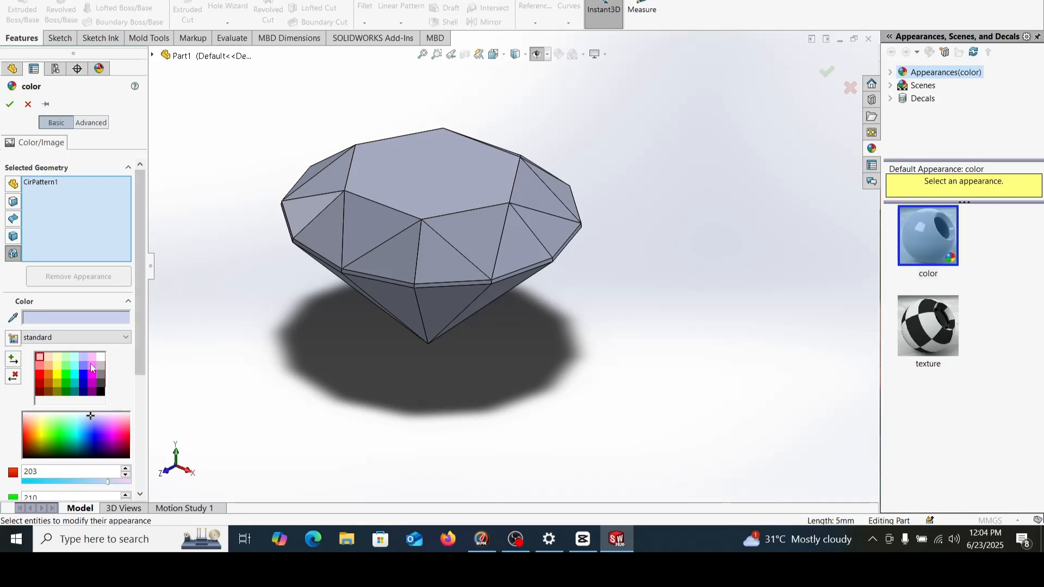
click(67, 375)
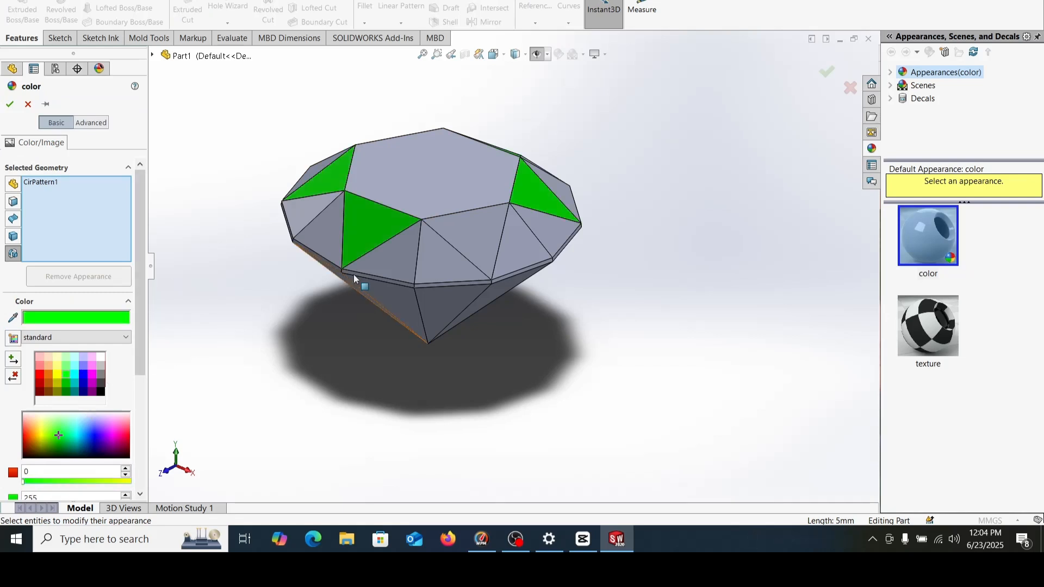
click(480, 156)
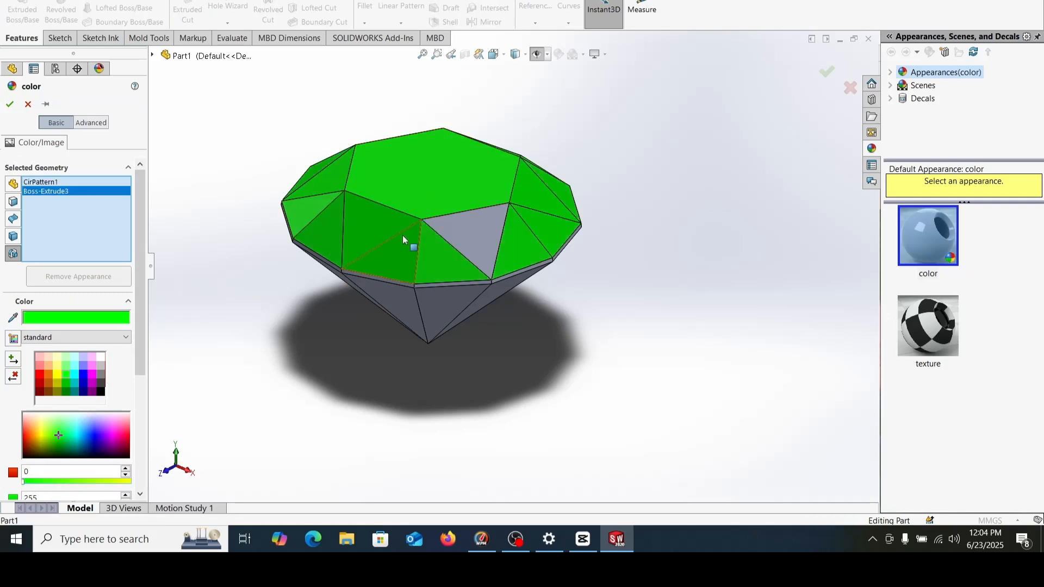
click(492, 228)
click(444, 292)
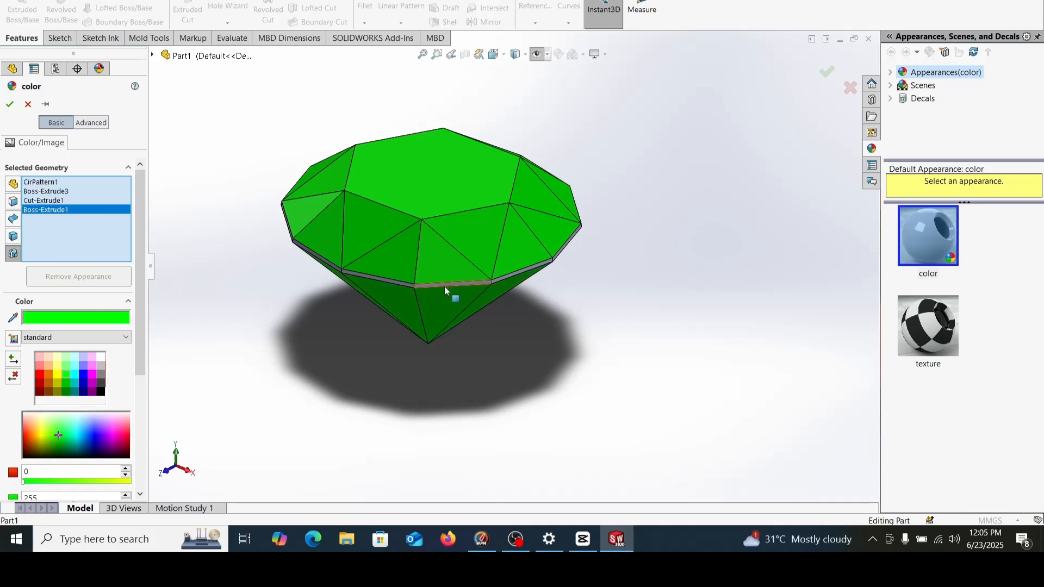
click(446, 282)
click(437, 285)
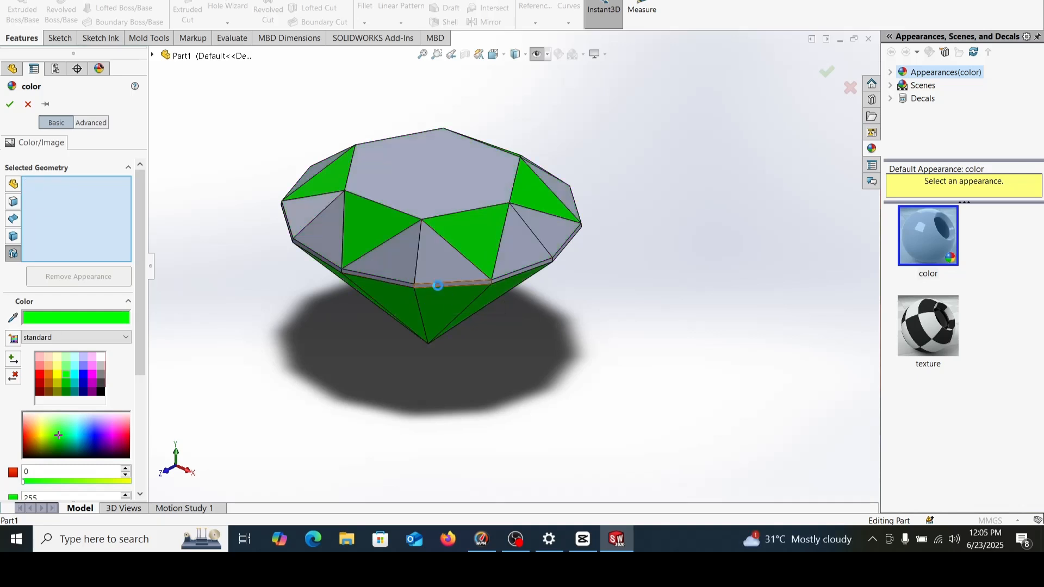
click(447, 214)
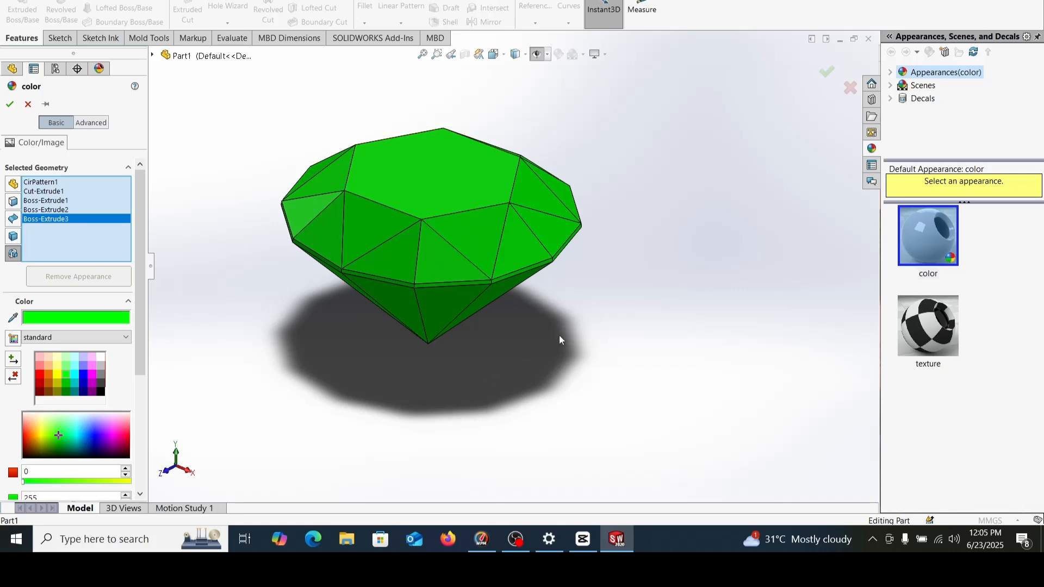
middle_drag(560, 335, 547, 318)
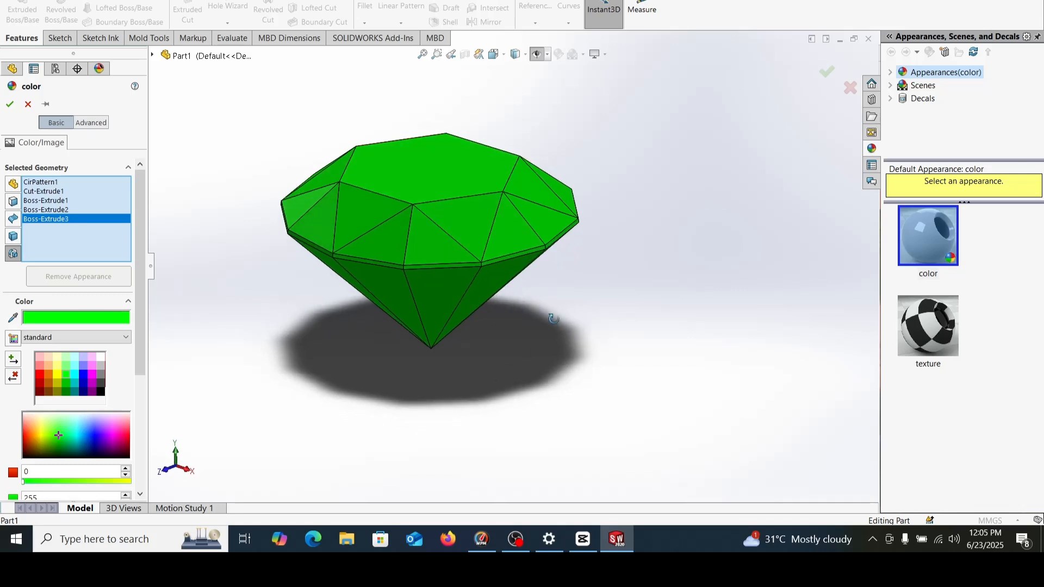
click(9, 104)
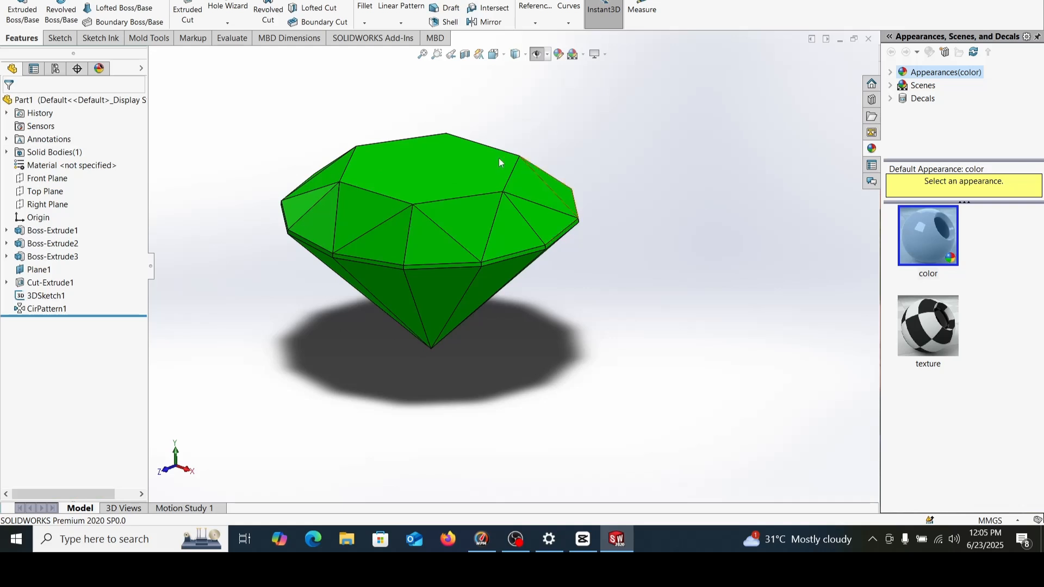